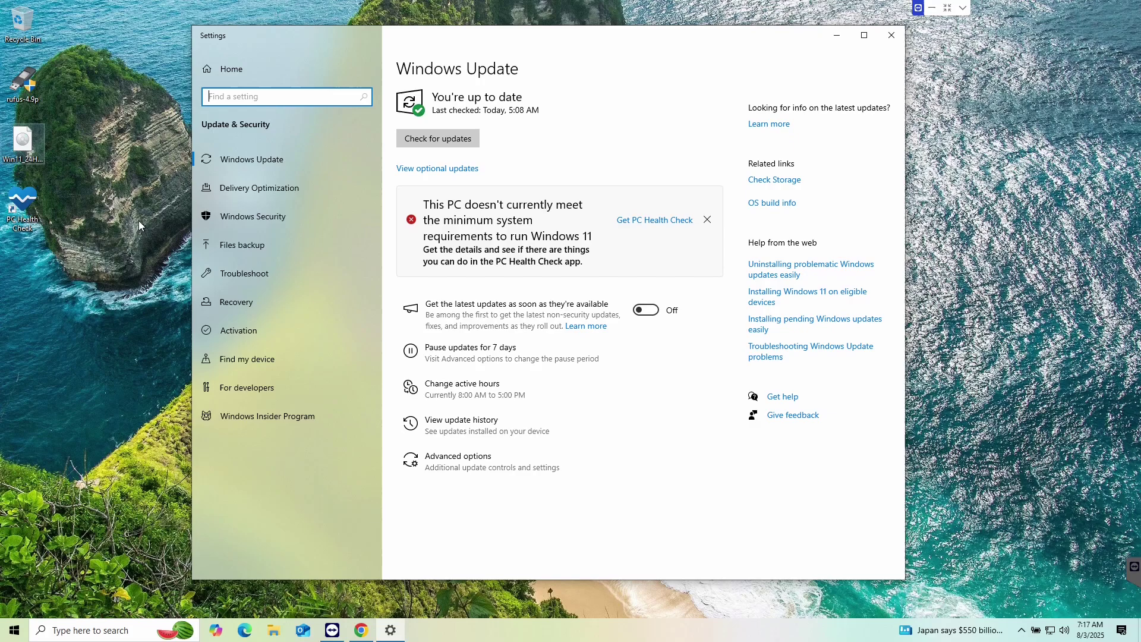
- Open PC Health Check from the desktop and run its Windows 11 system requirements check
drag(516, 37, 514, 43)
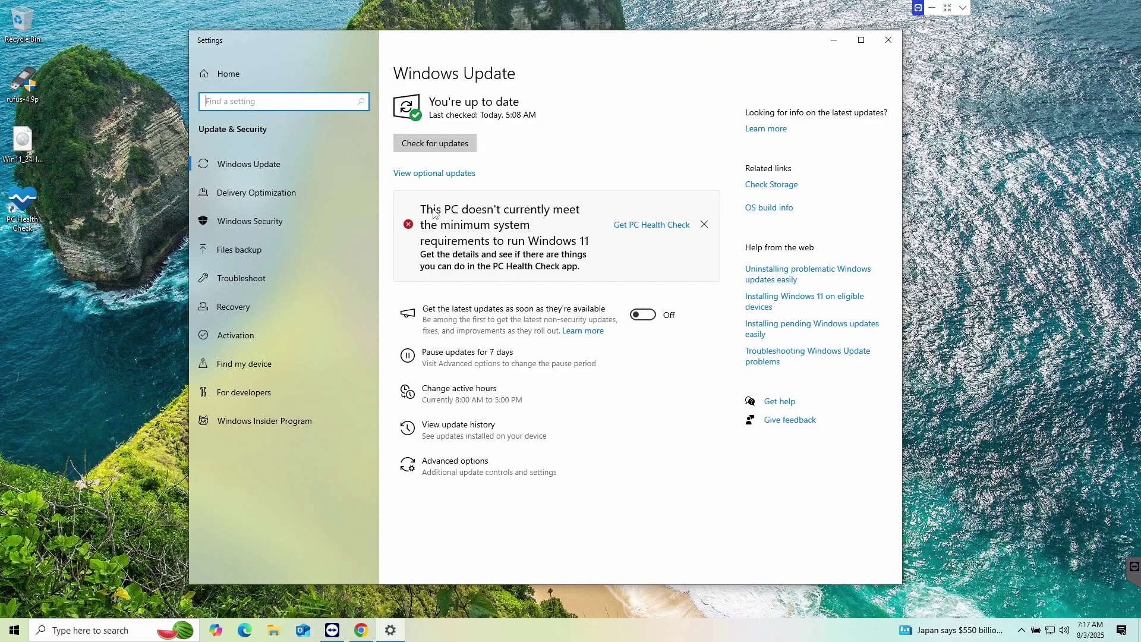
click(574, 219)
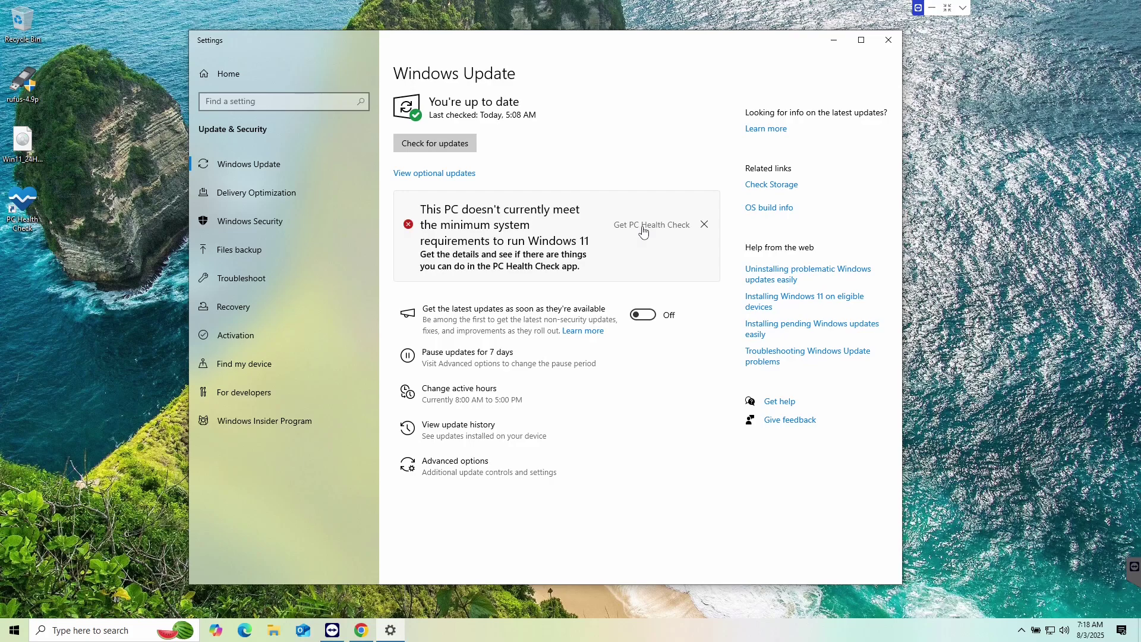
click(26, 202)
double_click(26, 203)
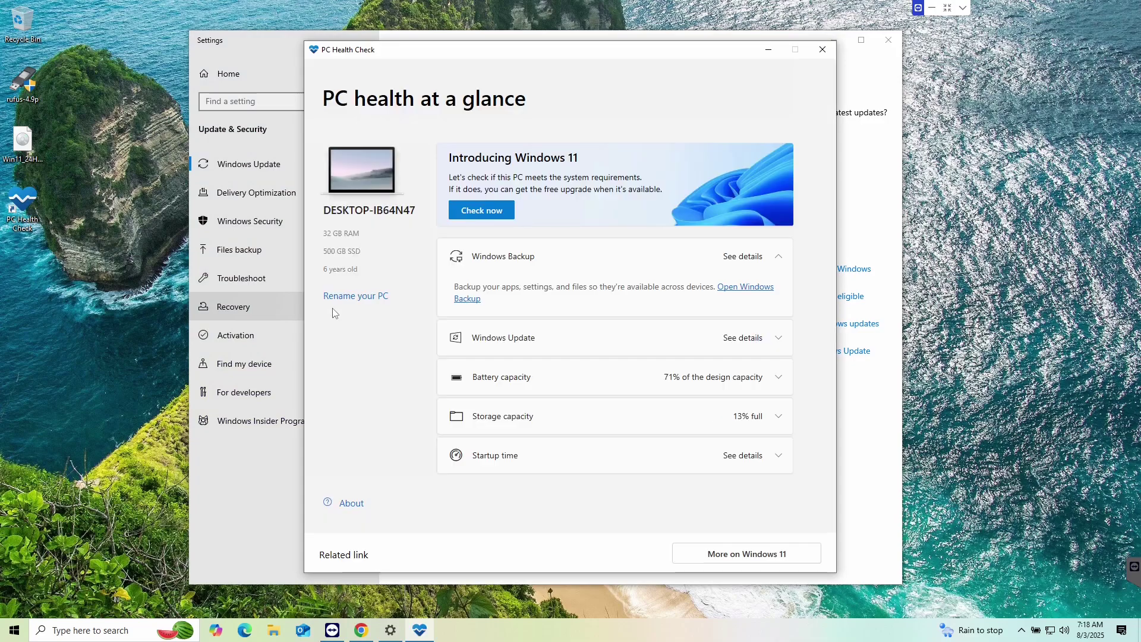
click(482, 211)
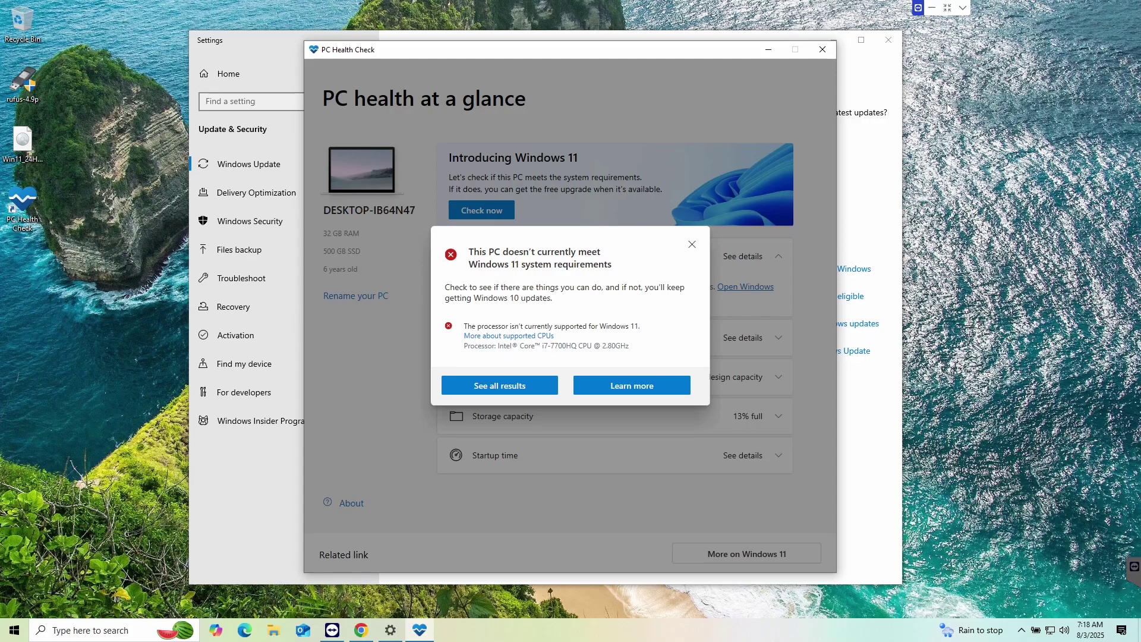
- Show all the compatibility results and review the full list of Windows 11 requirements
click(516, 387)
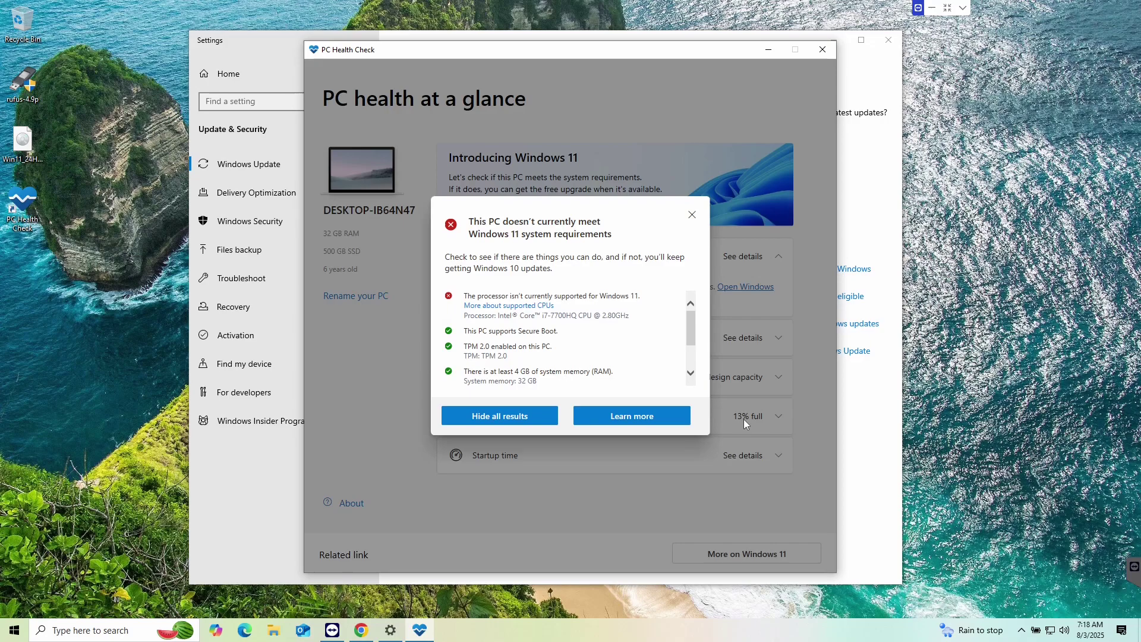
scroll(585, 363, down, 2)
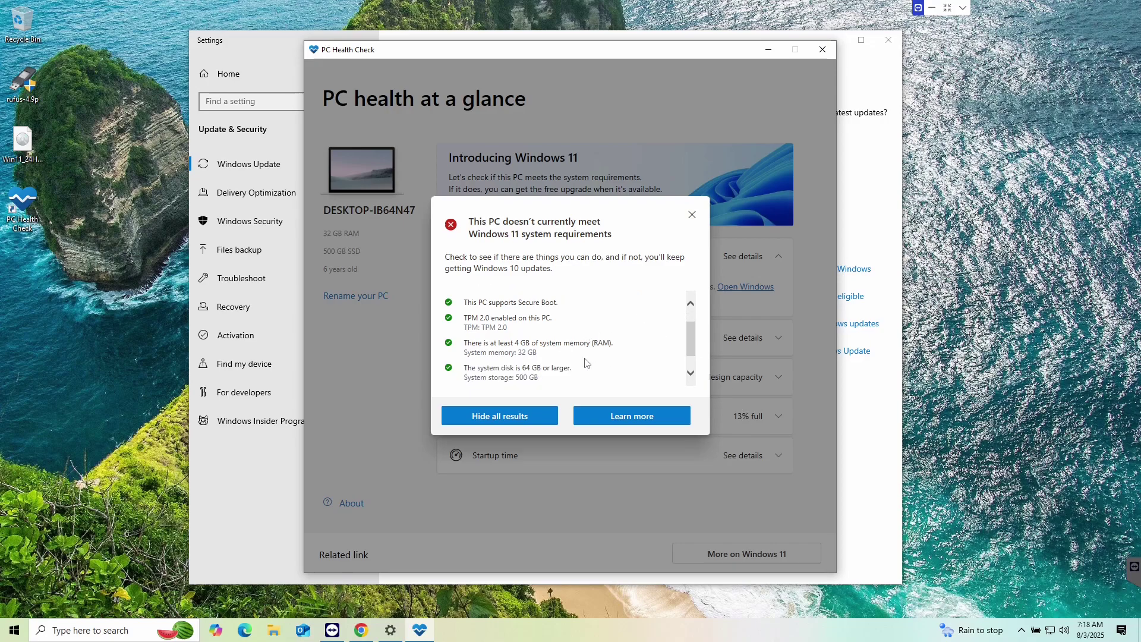
scroll(585, 363, down, 1)
scroll(585, 363, up, 2)
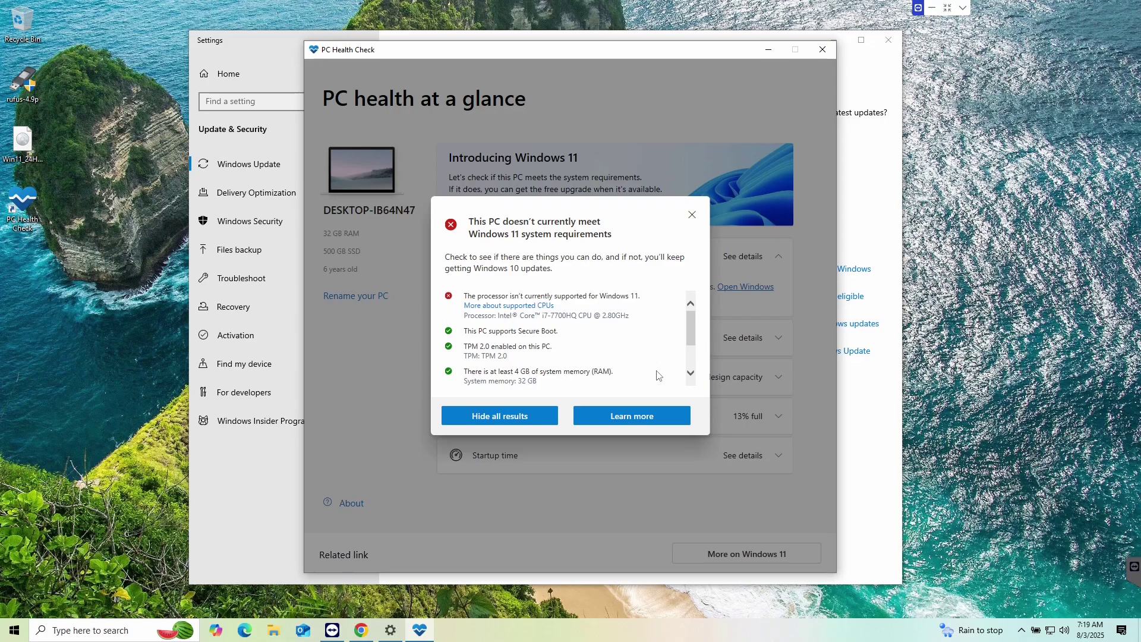
- Dismiss the compatibility results and close both PC Health Check and Settings
click(692, 215)
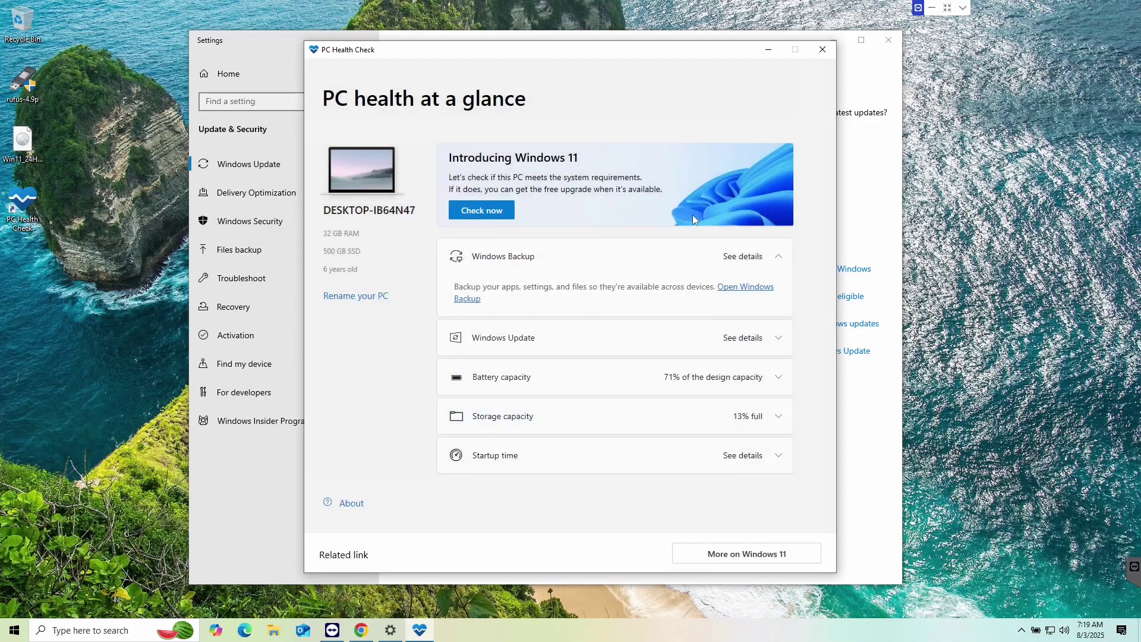
click(822, 49)
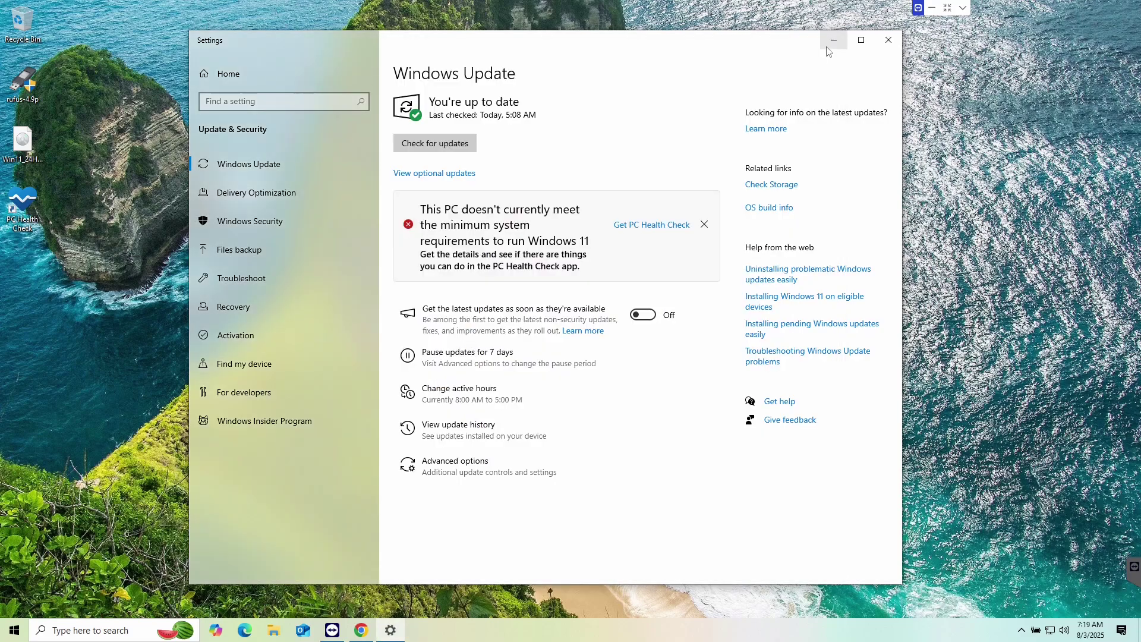
click(889, 42)
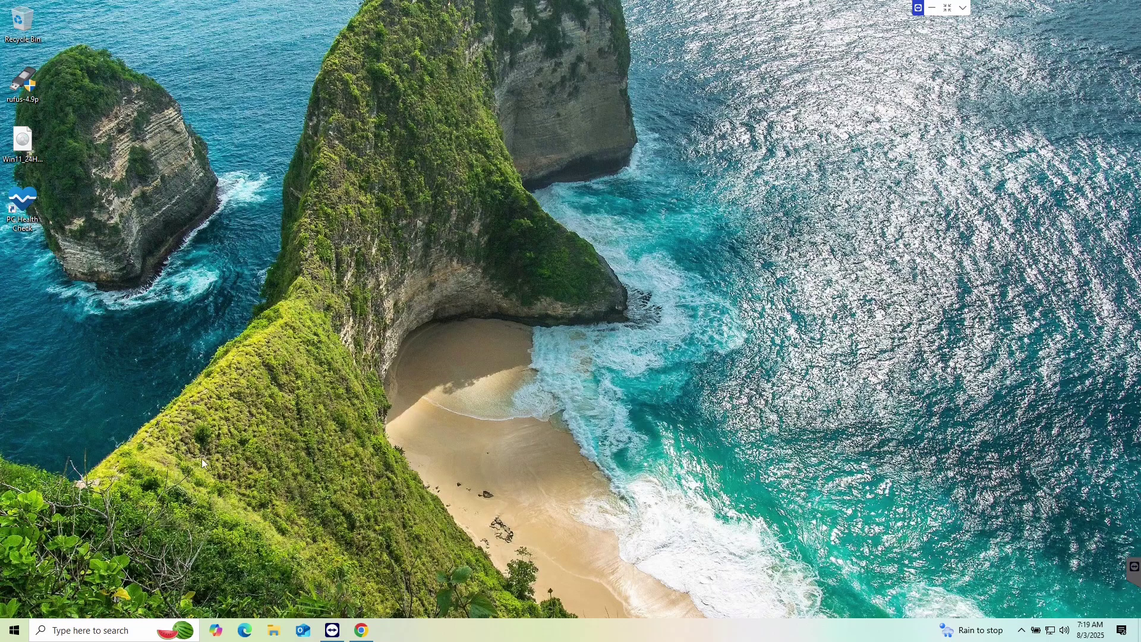
- Switch to Chrome and request the Windows 11 (multi-edition ISO for x64 devices) download on Microsoft's Download Windows 11 page
click(361, 631)
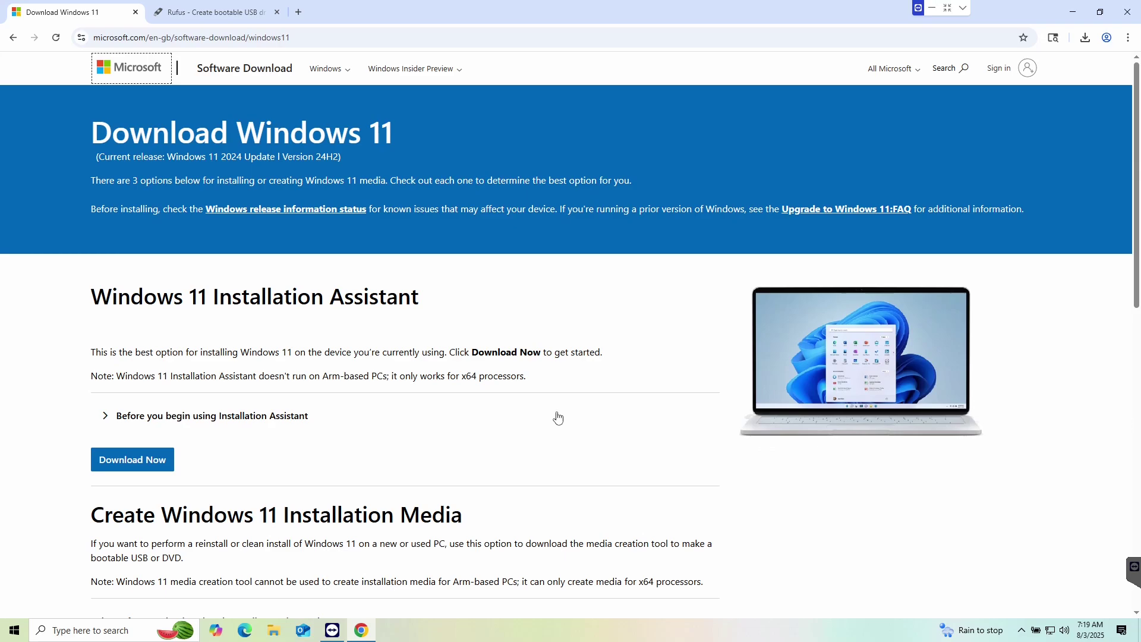
scroll(611, 297, down, 8)
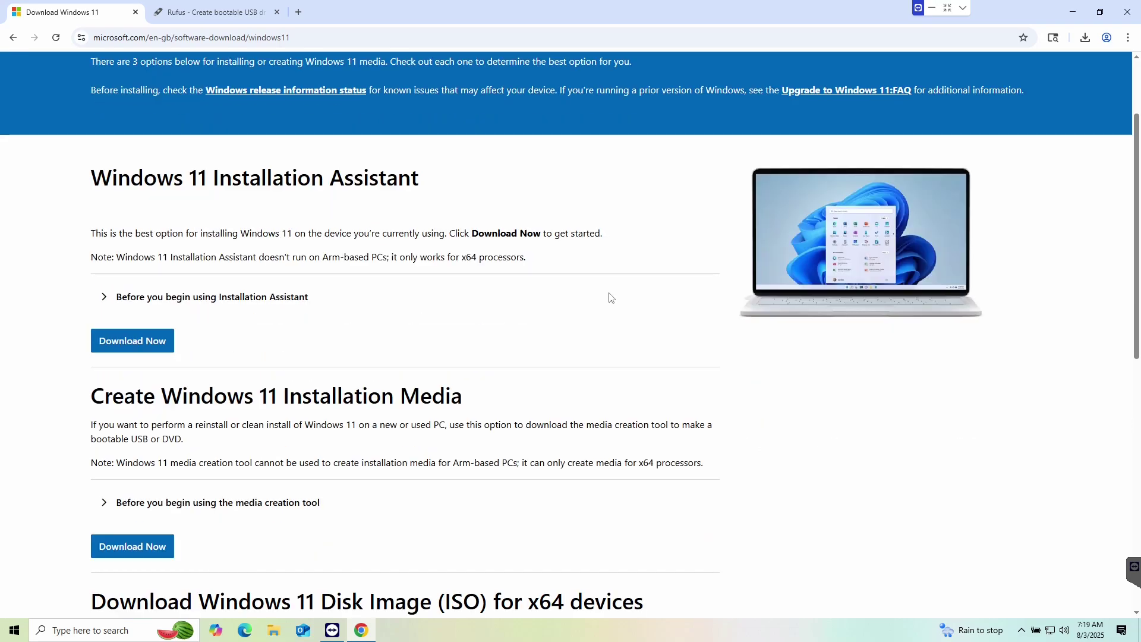
scroll(611, 297, down, 1)
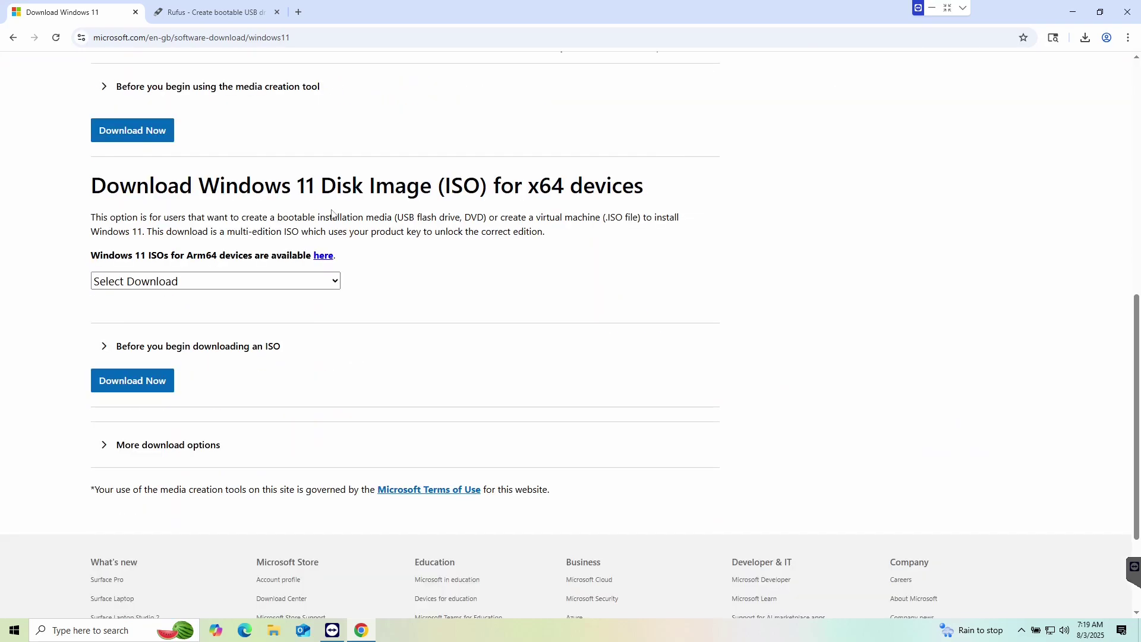
drag(107, 188, 443, 187)
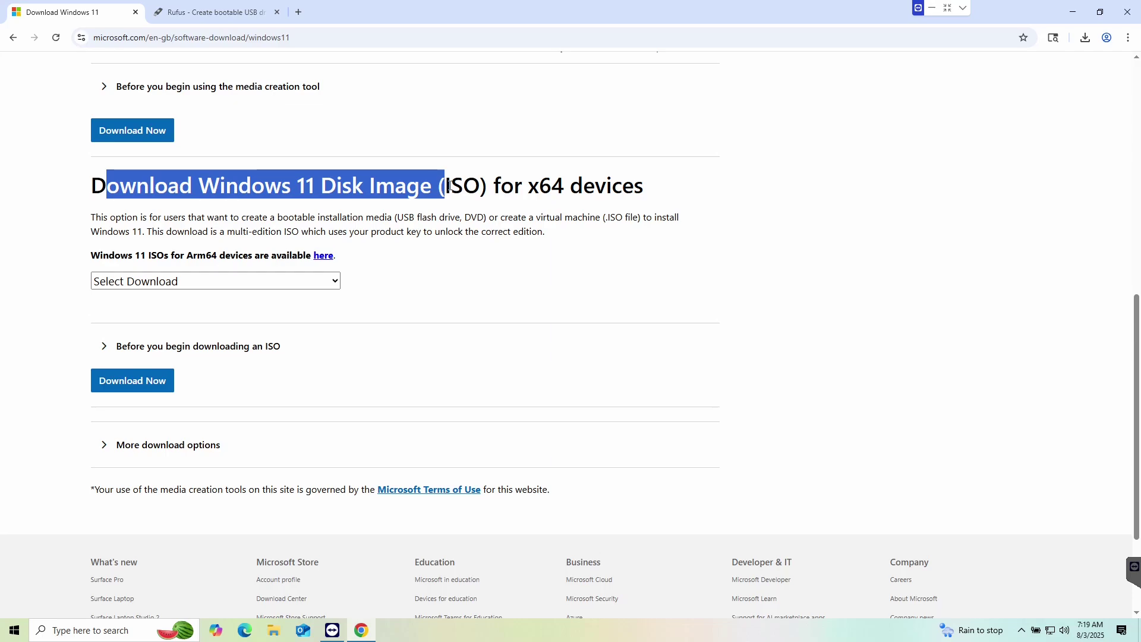
click(334, 282)
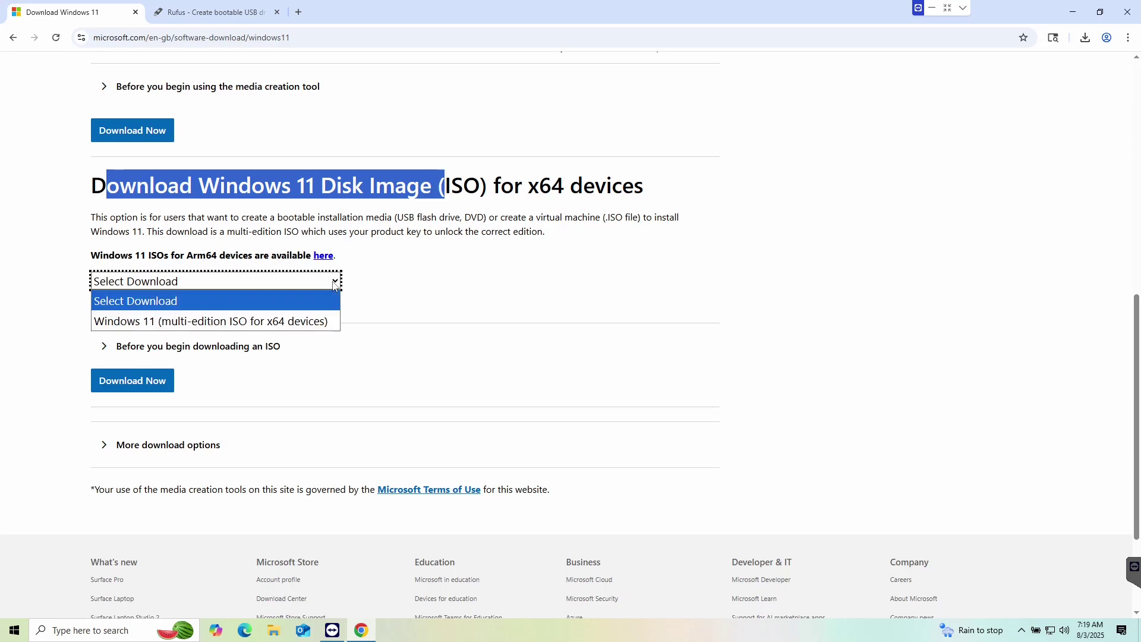
click(259, 321)
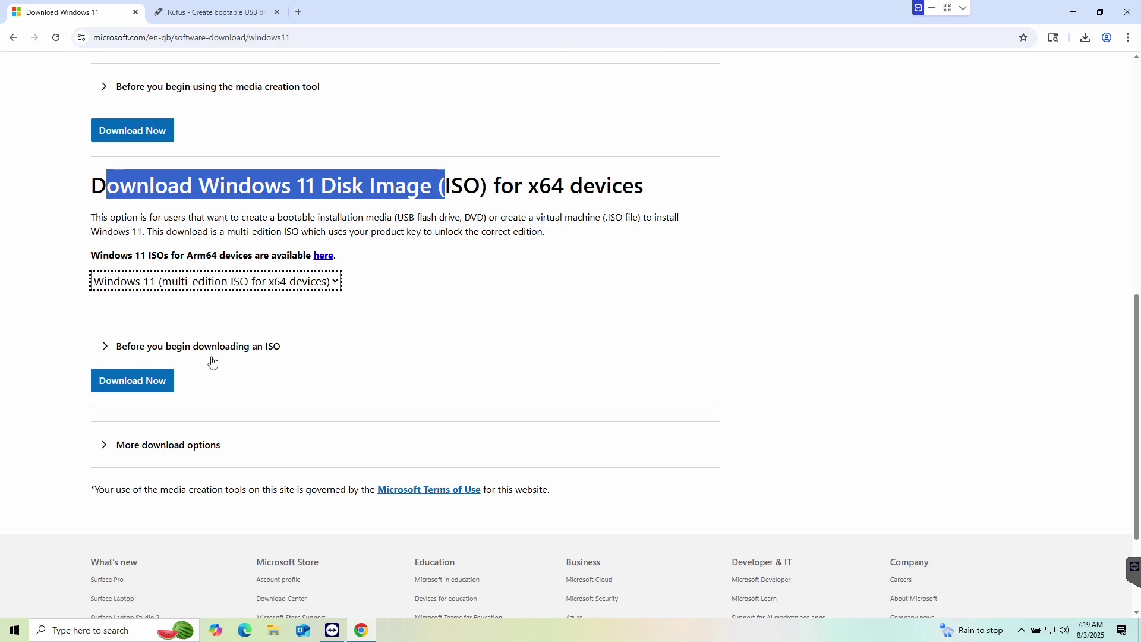
click(147, 382)
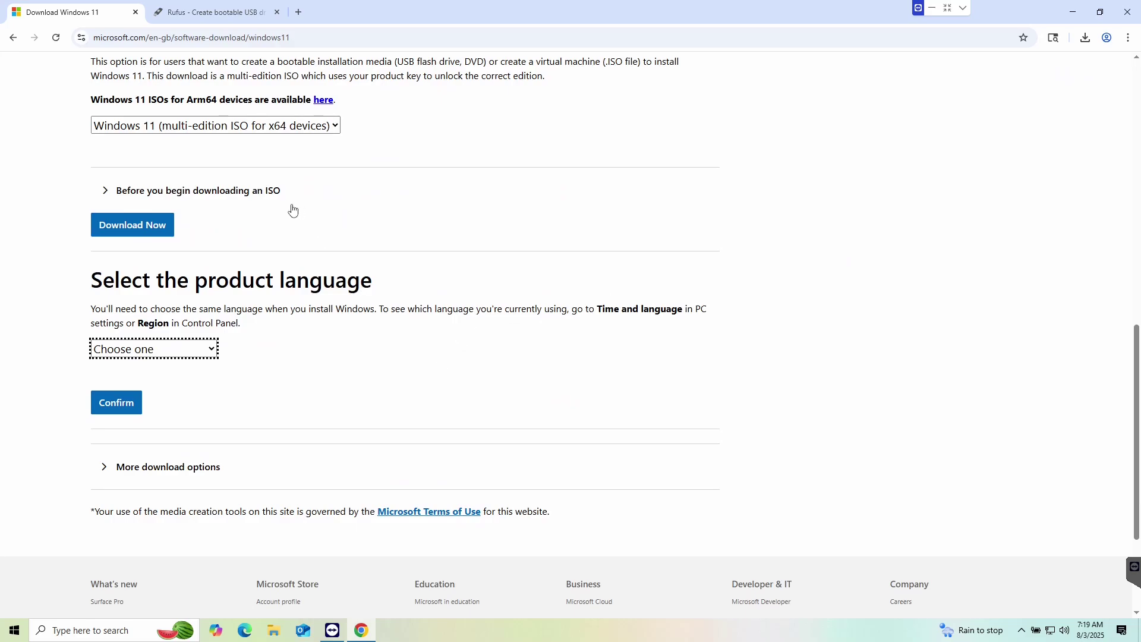
- Set the product language to English (United States) and confirm it
click(211, 352)
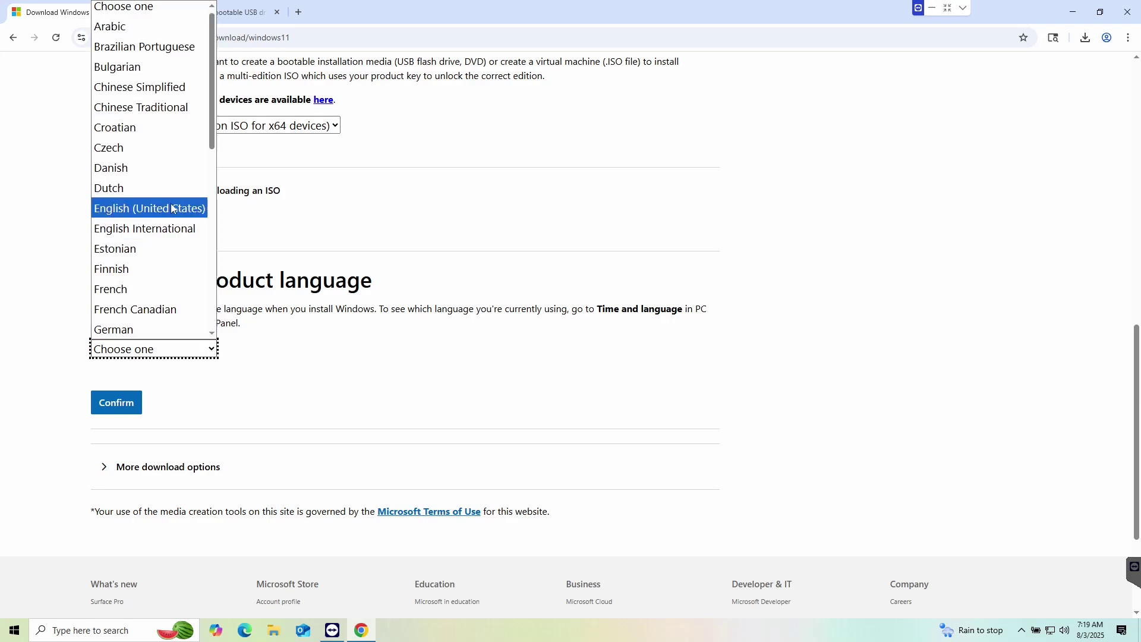
click(168, 209)
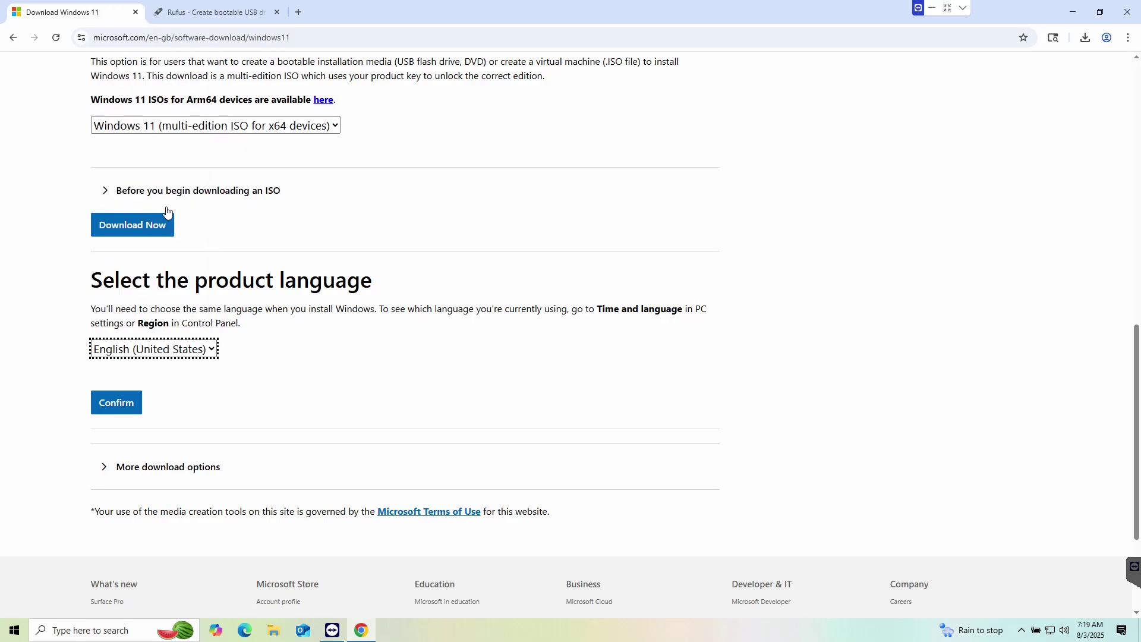
click(122, 406)
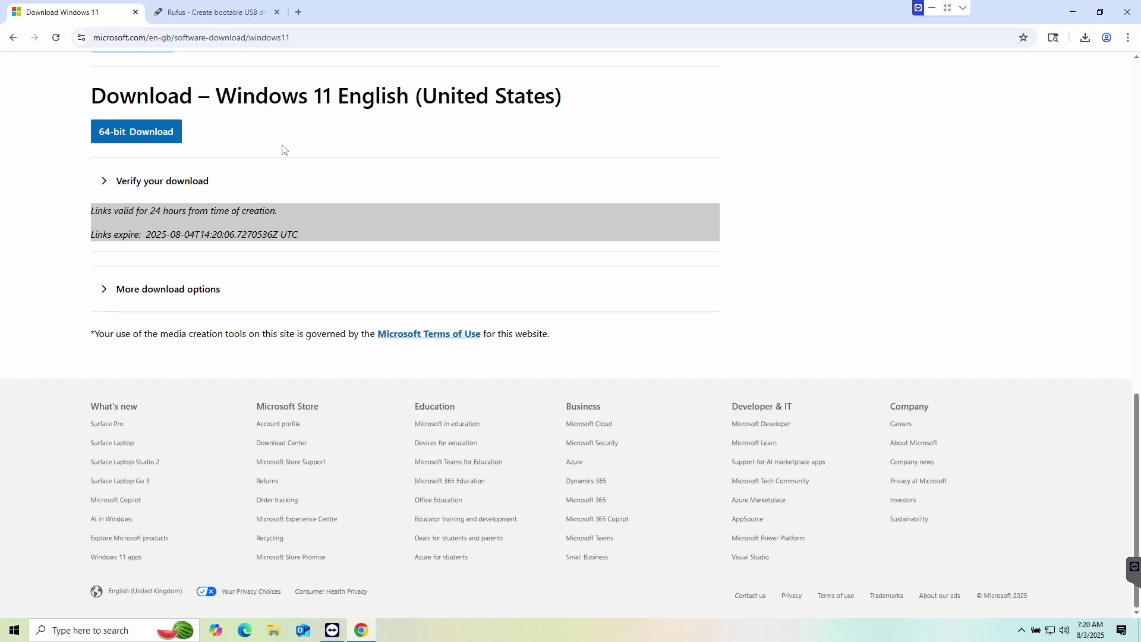
- Check the download link's validity note, and locate the Win11_24H2_English_x64 ISO file on the desktop
drag(99, 212, 287, 210)
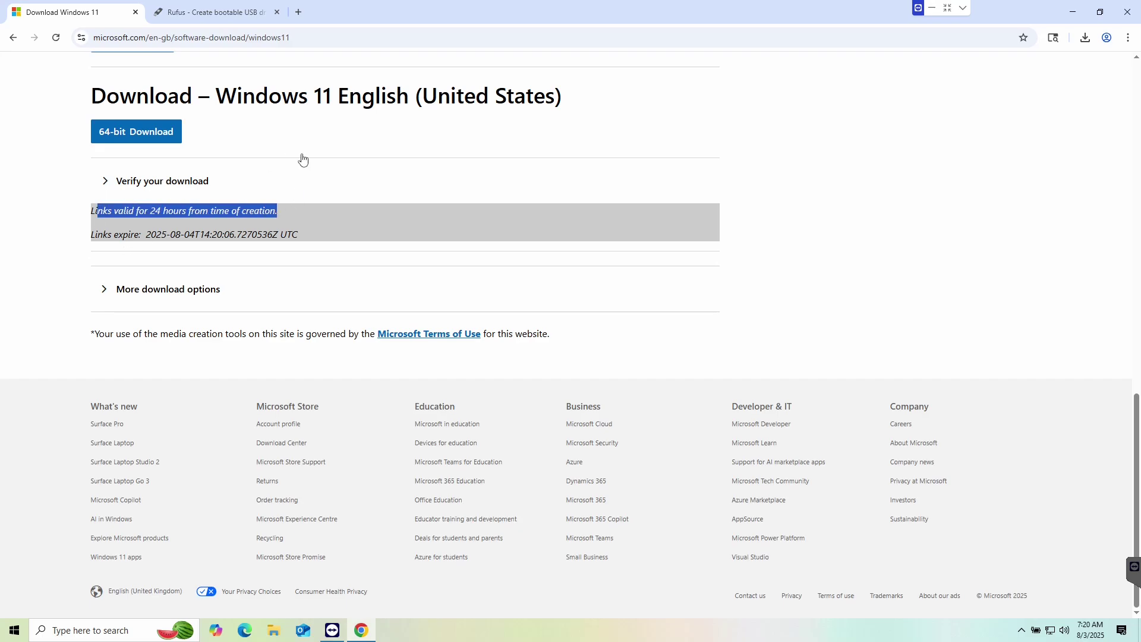
click(304, 135)
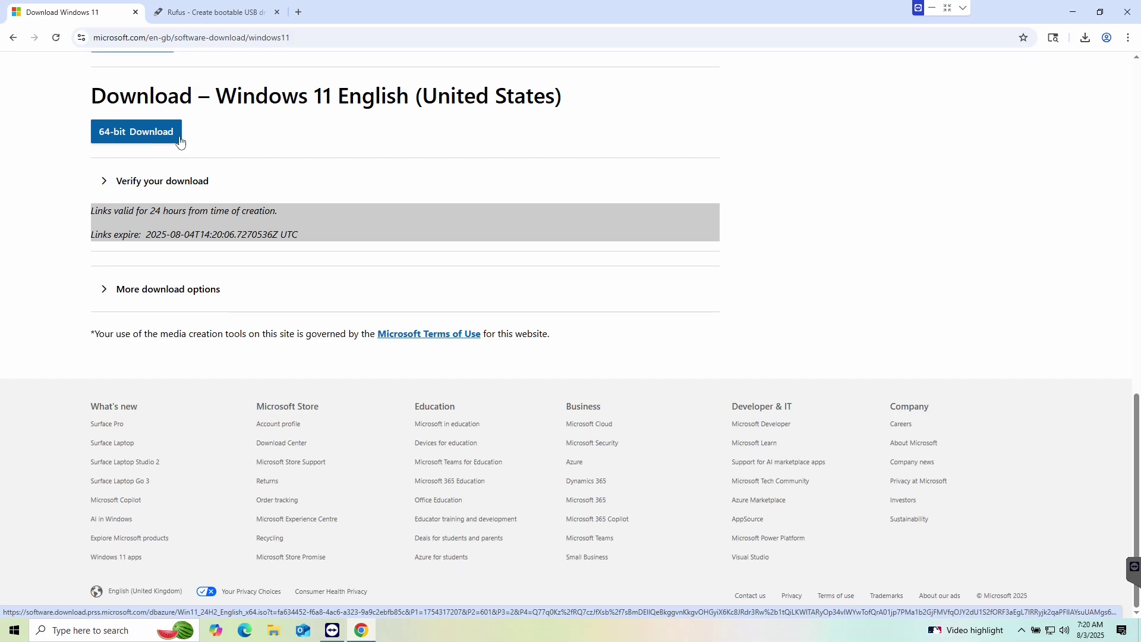
scroll(41, 610, up, 20)
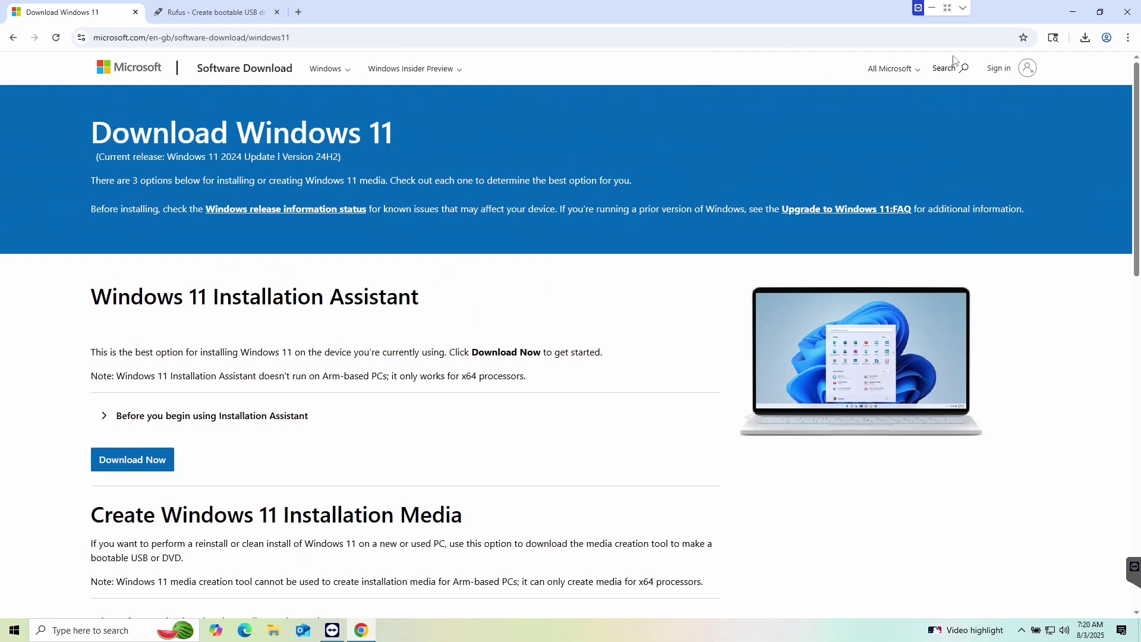
click(1072, 12)
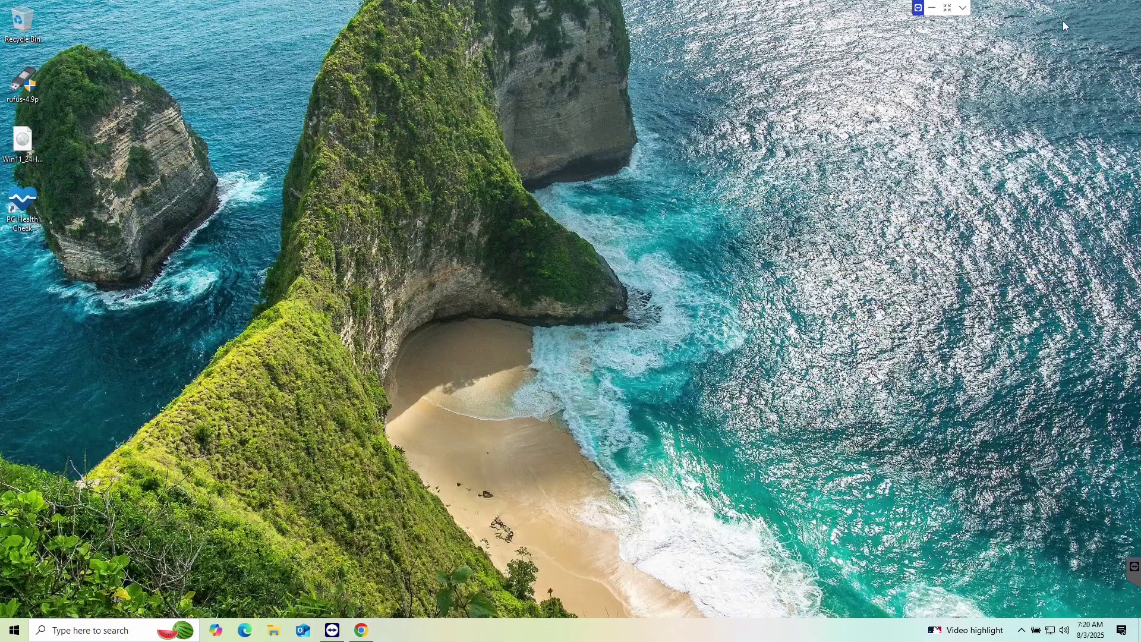
click(29, 142)
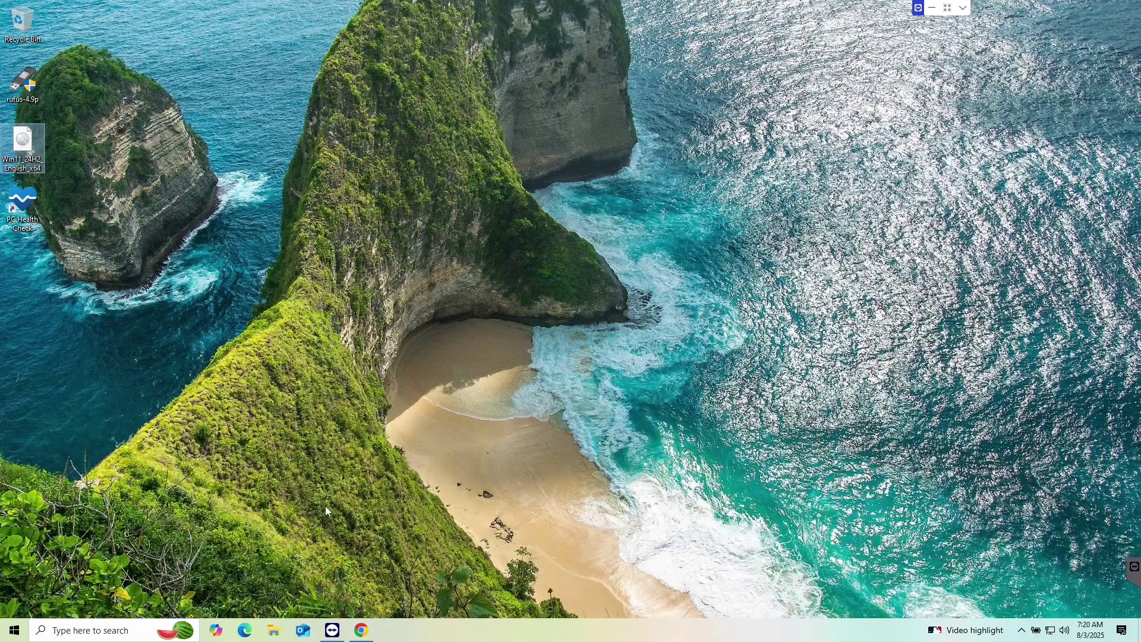
- Switch to the Rufus website in Chrome and examine the platforms in its latest releases table
click(364, 629)
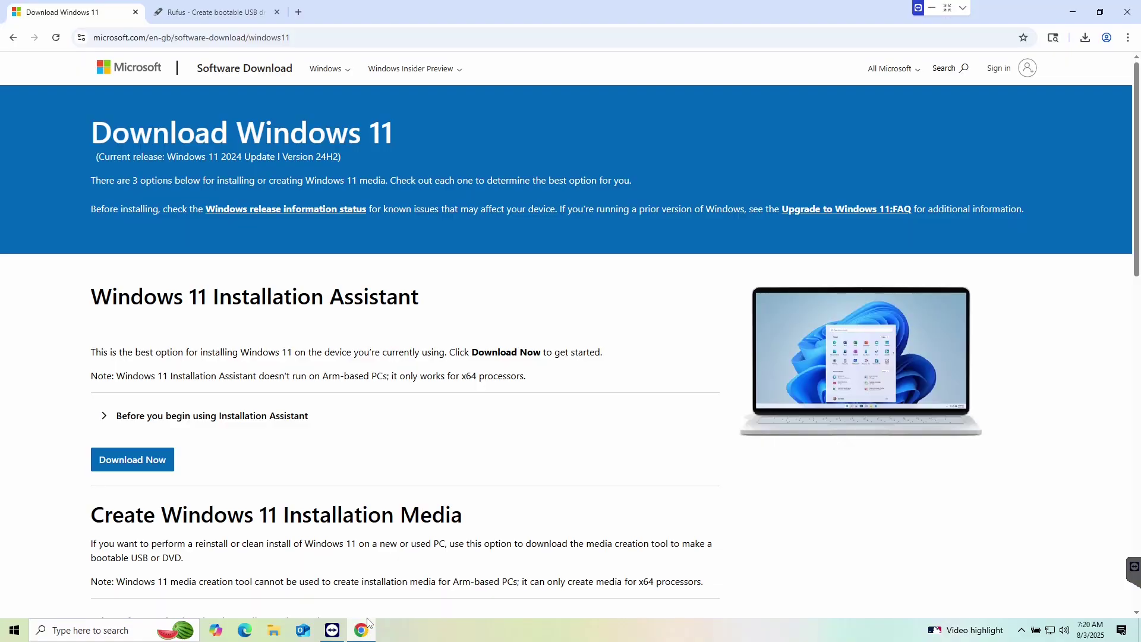
click(230, 16)
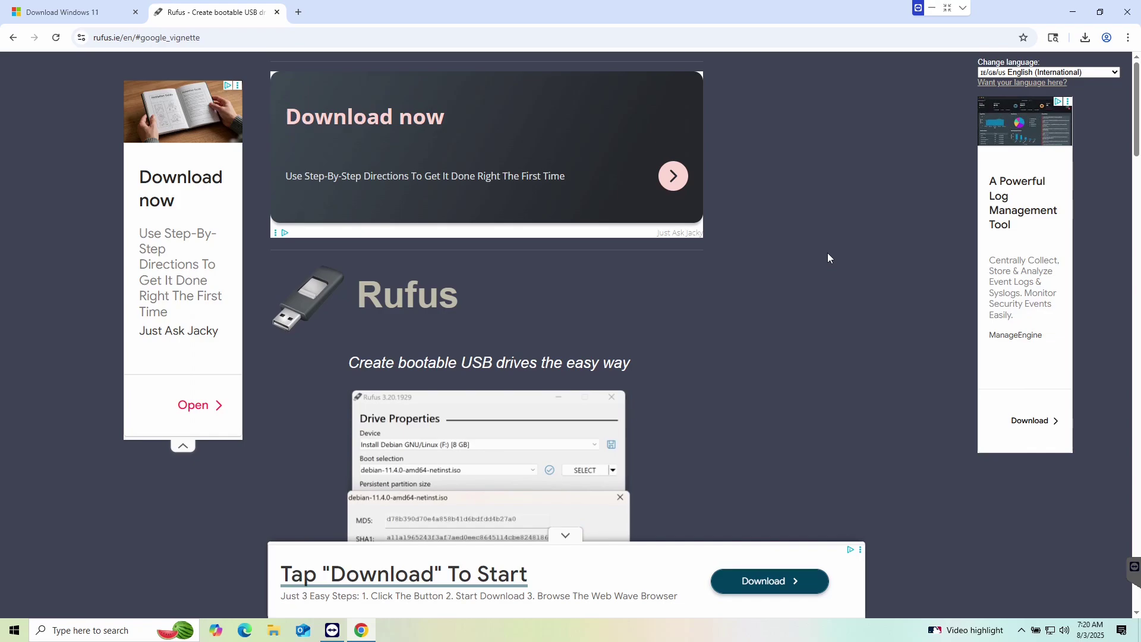
scroll(827, 252, down, 10)
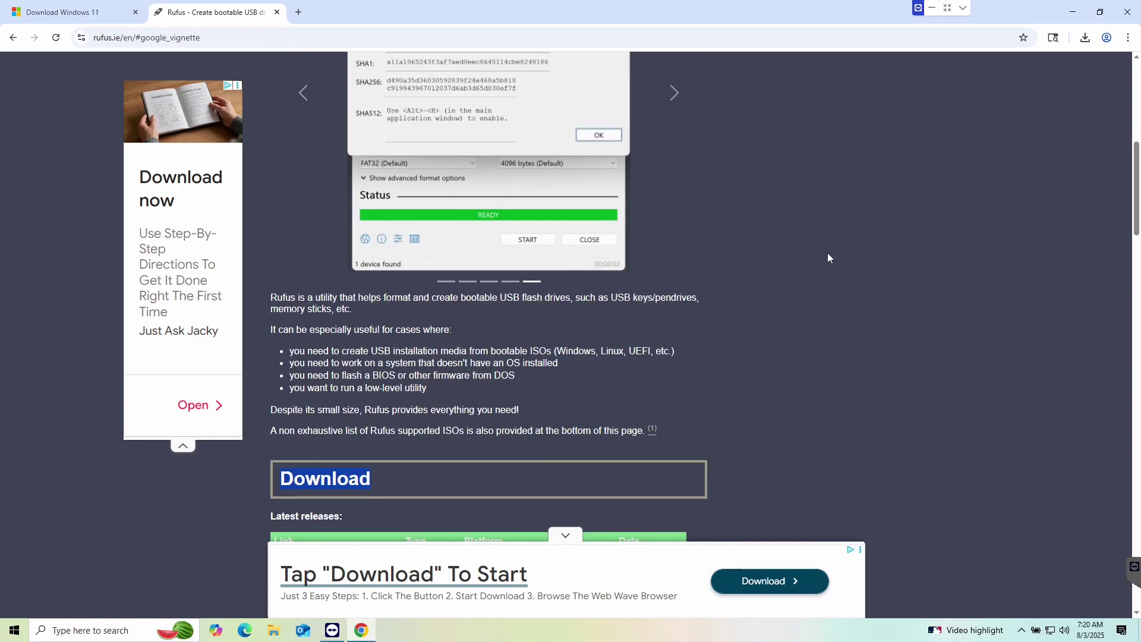
scroll(828, 257, down, 7)
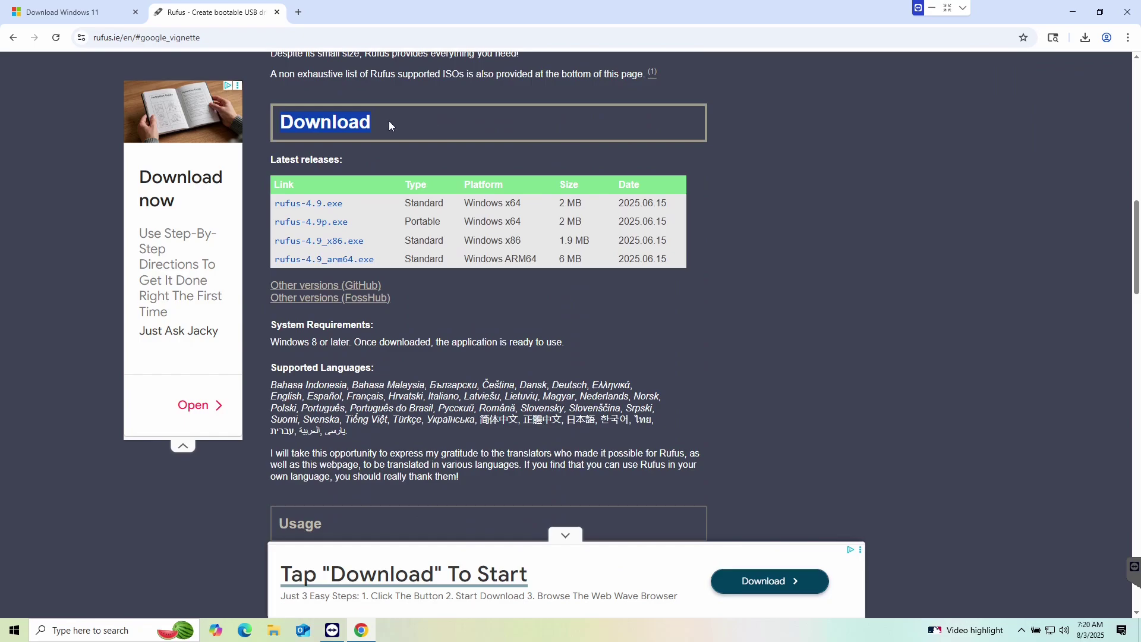
click(383, 120)
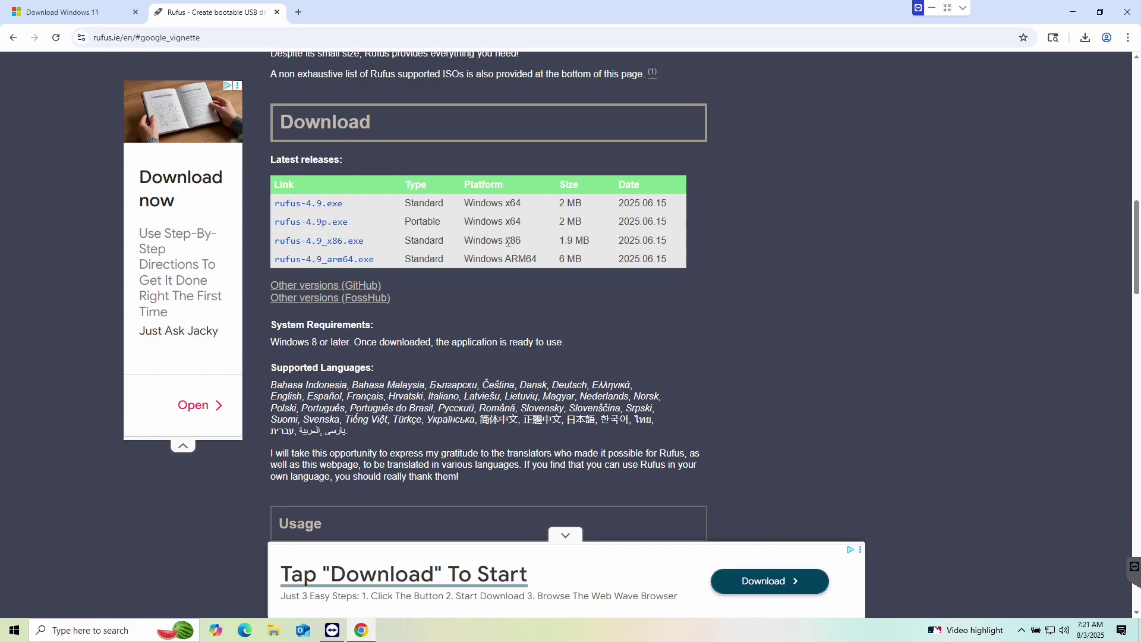
drag(506, 241, 515, 240)
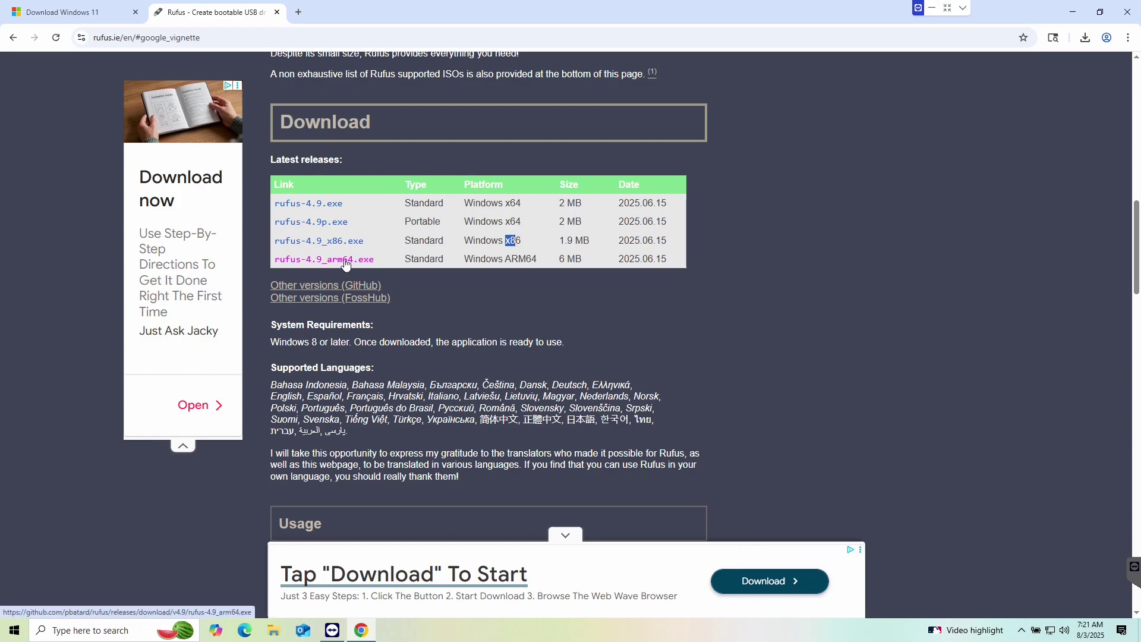
click(506, 259)
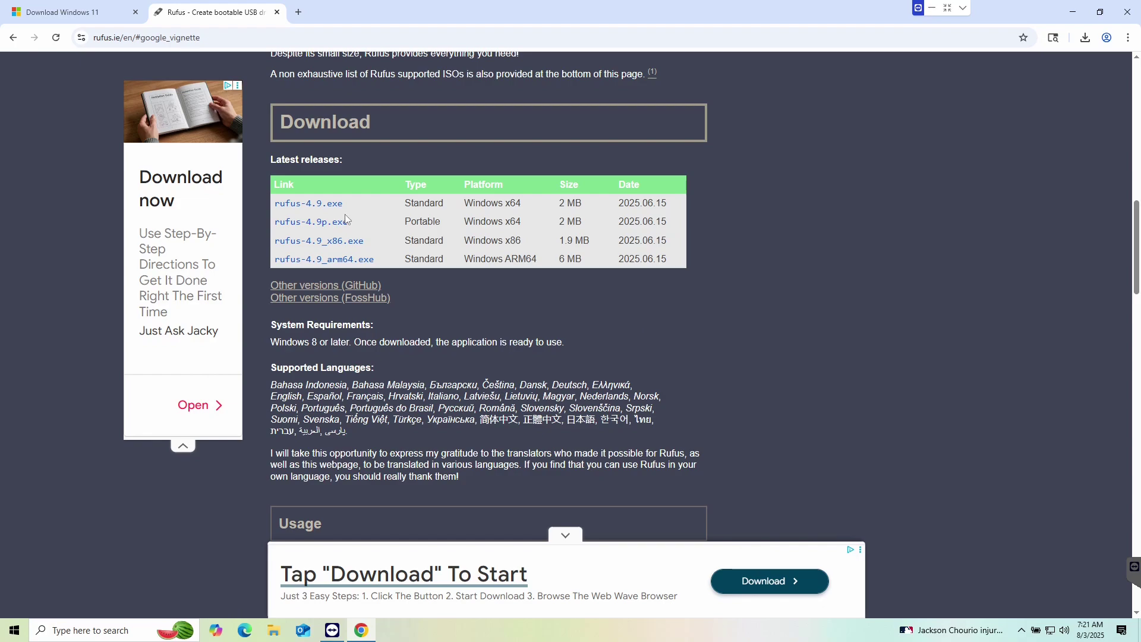
- Launch rufus-4.9p from the desktop with administrator permission, allowing its online update checks and the DBX files download
click(1073, 11)
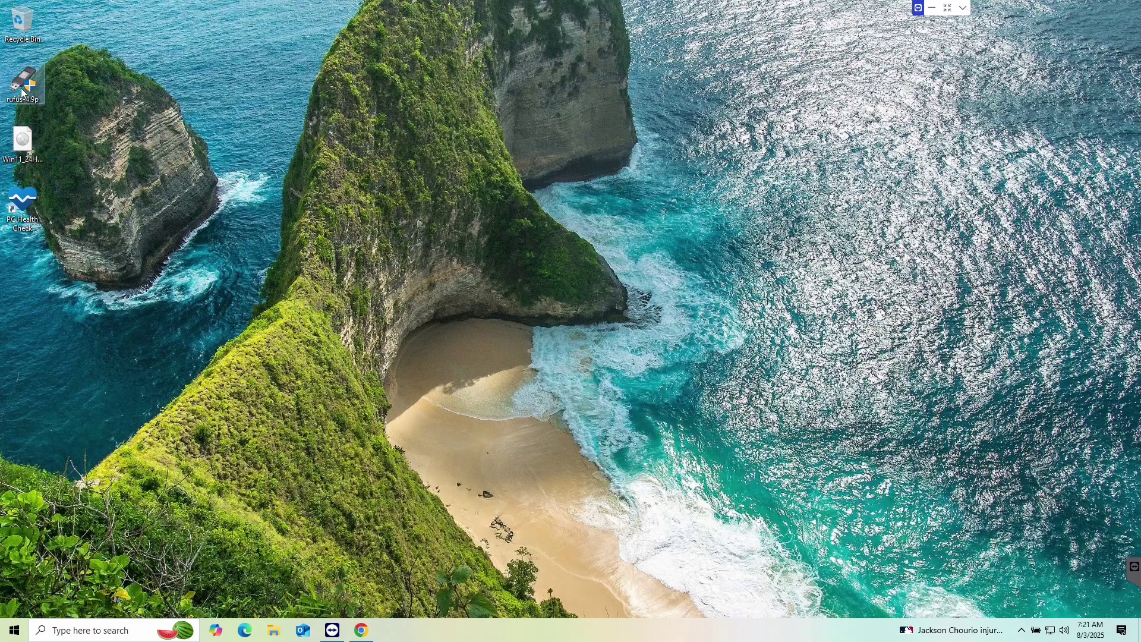
mouse_move(30, 147)
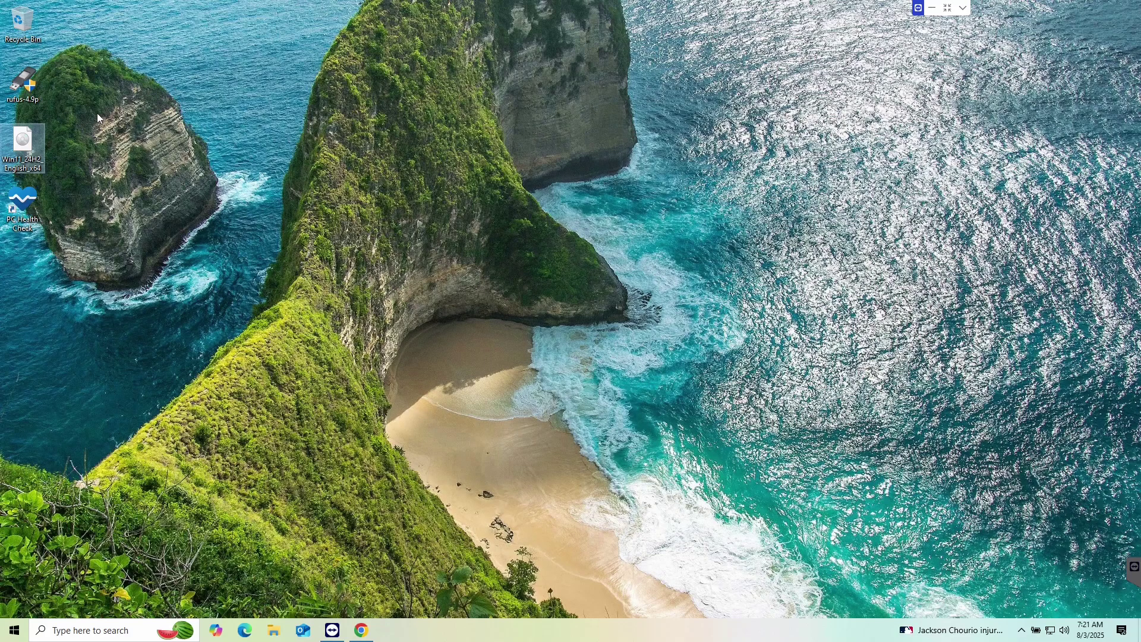
double_click(26, 83)
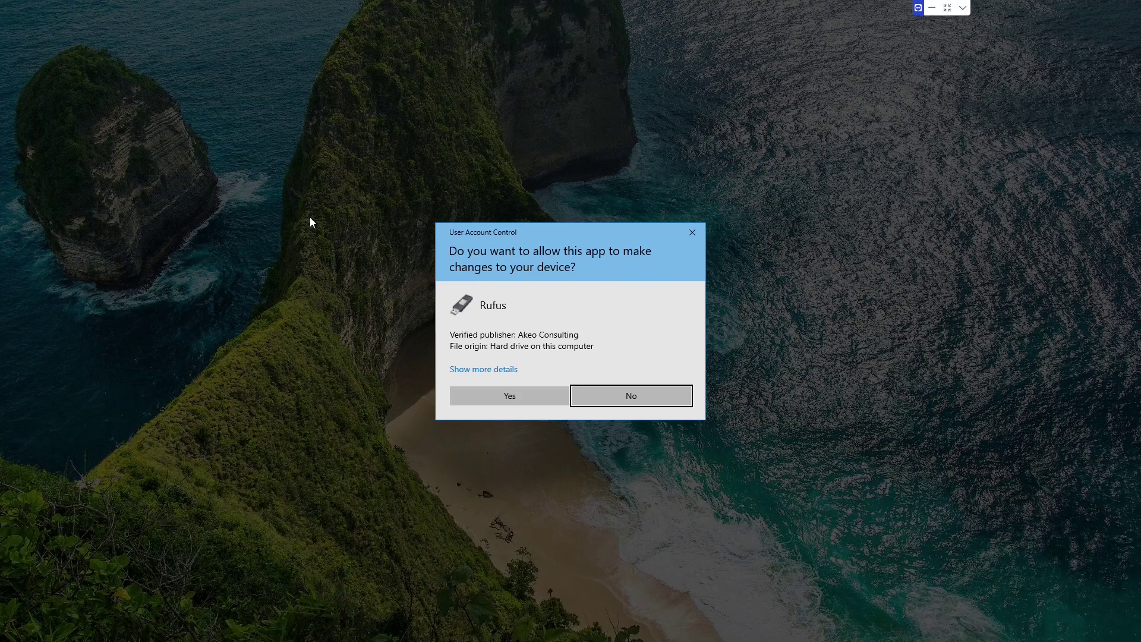
click(514, 397)
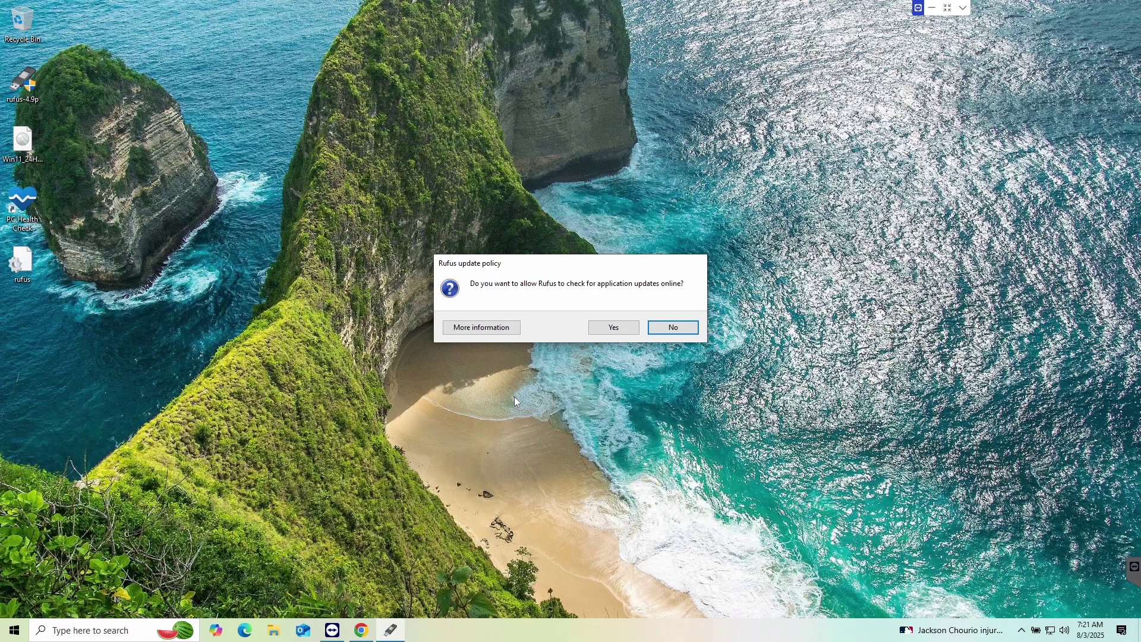
click(609, 327)
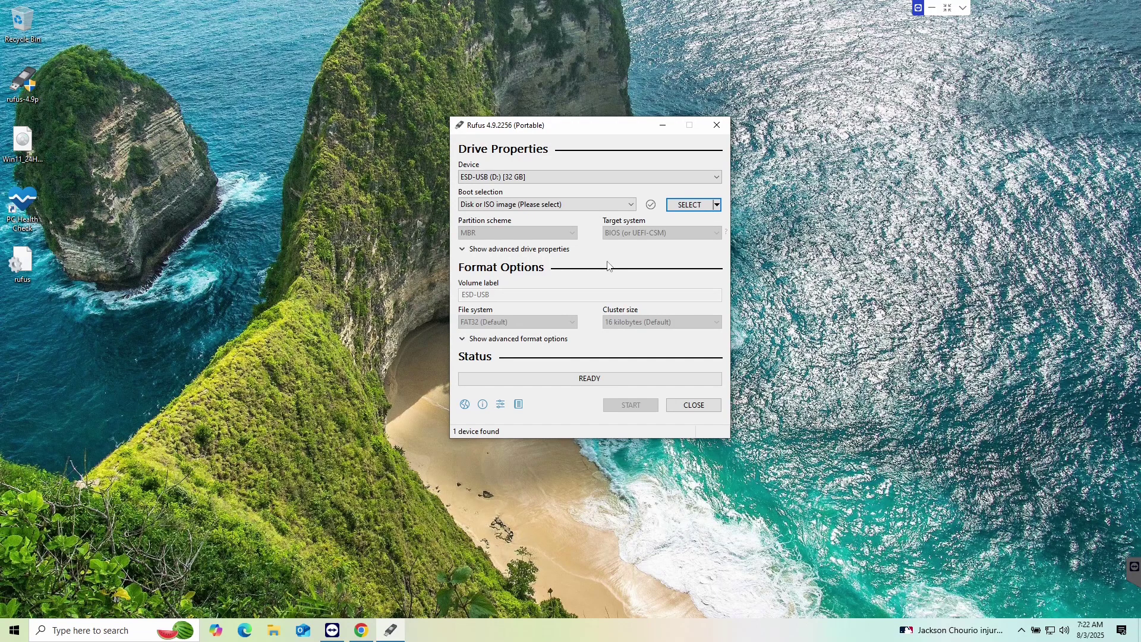
drag(593, 129, 557, 102)
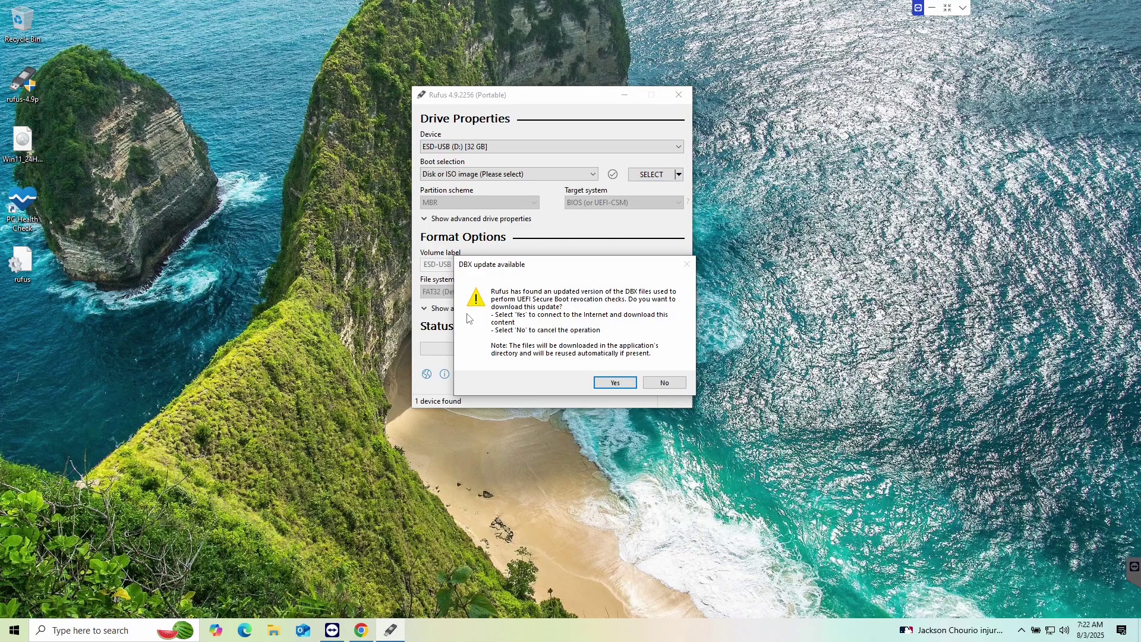
click(608, 384)
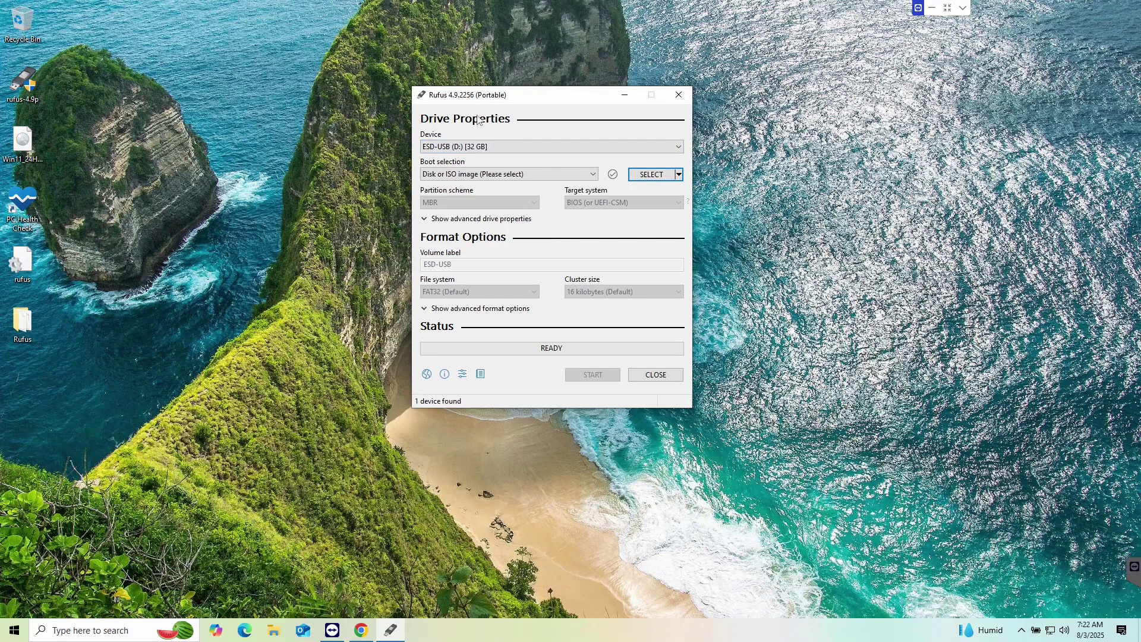
- Choose ESD-USB (D:) as the target device and load Win11_24H2_English_x64 from the desktop as the boot image
click(493, 149)
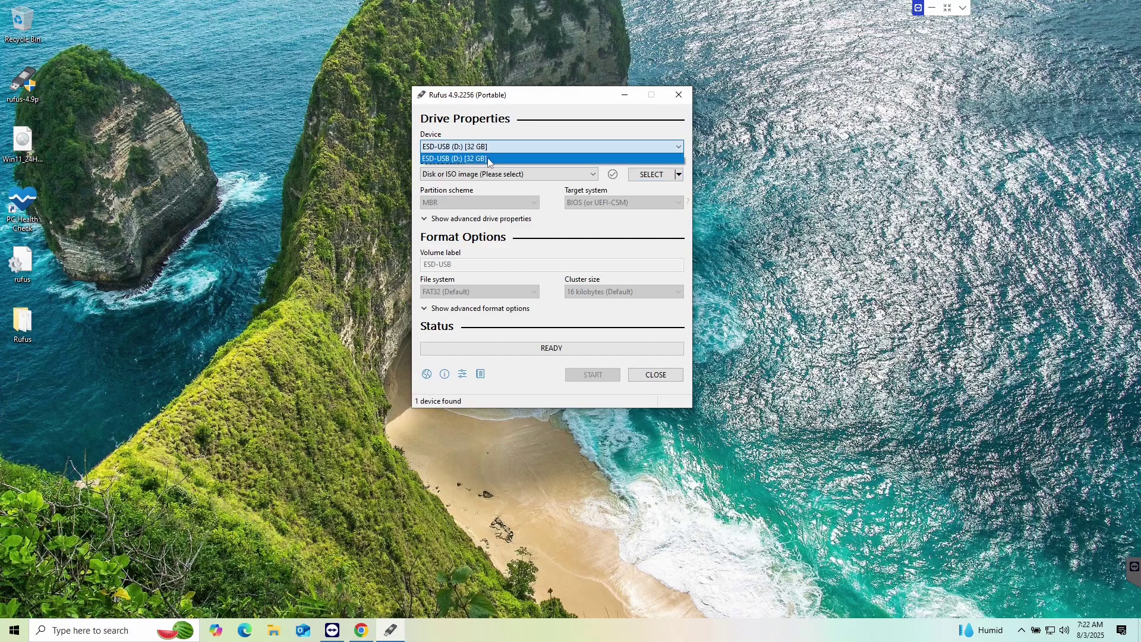
click(490, 157)
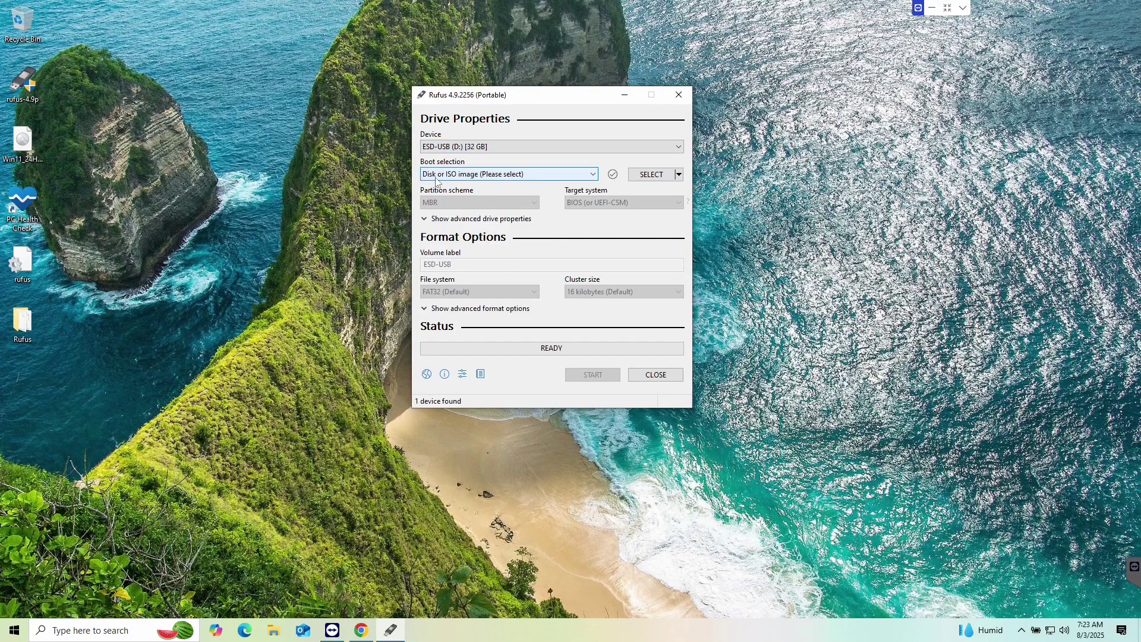
click(457, 175)
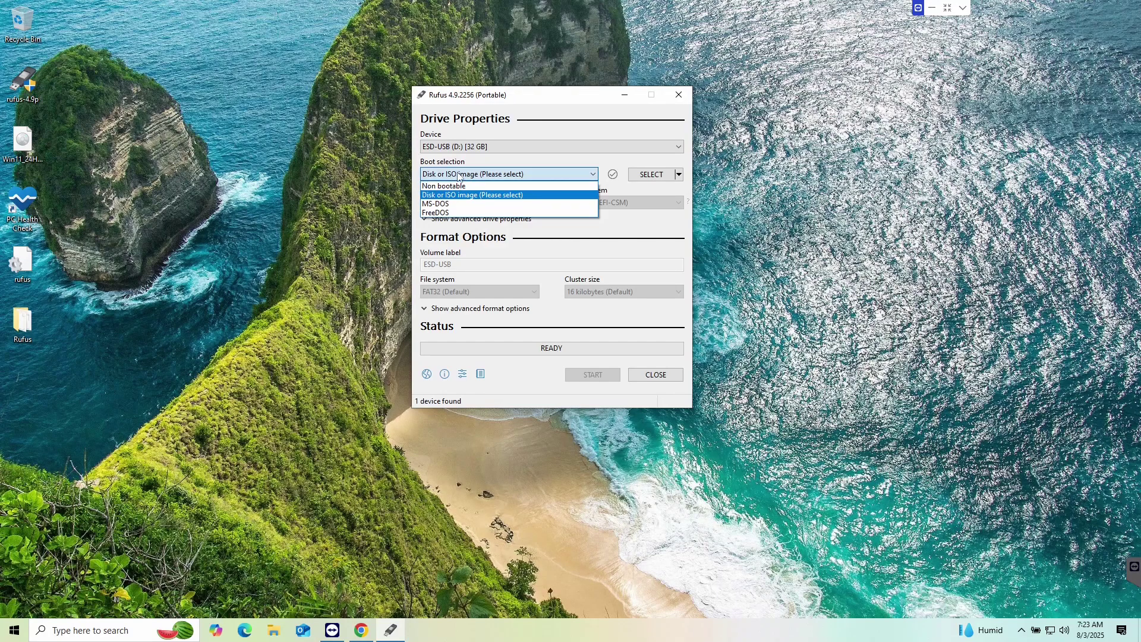
click(491, 195)
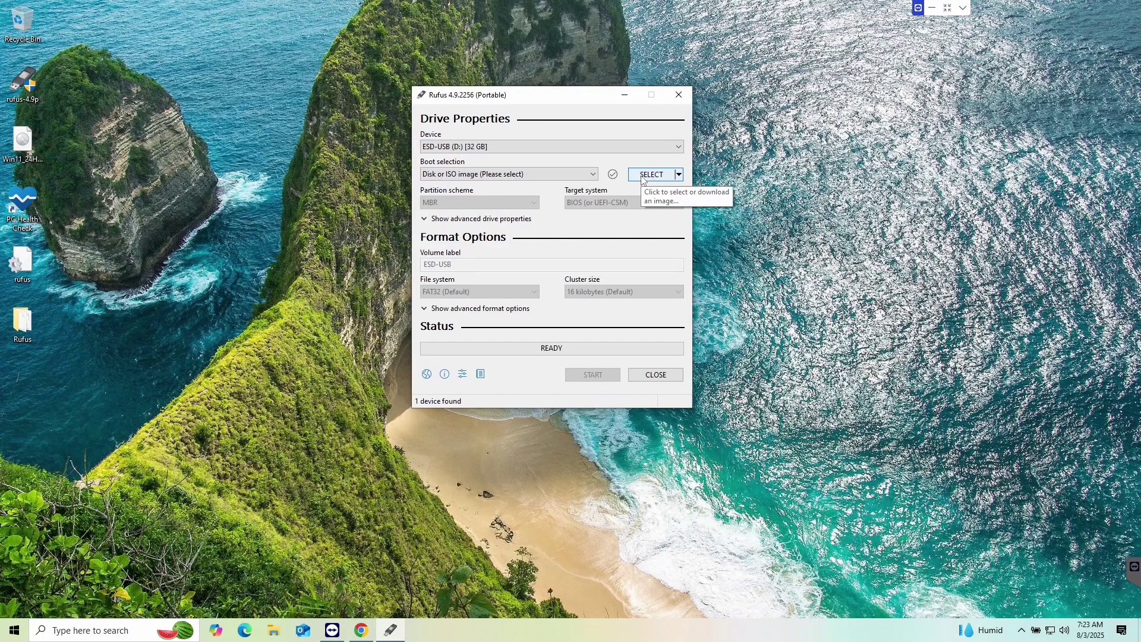
click(642, 178)
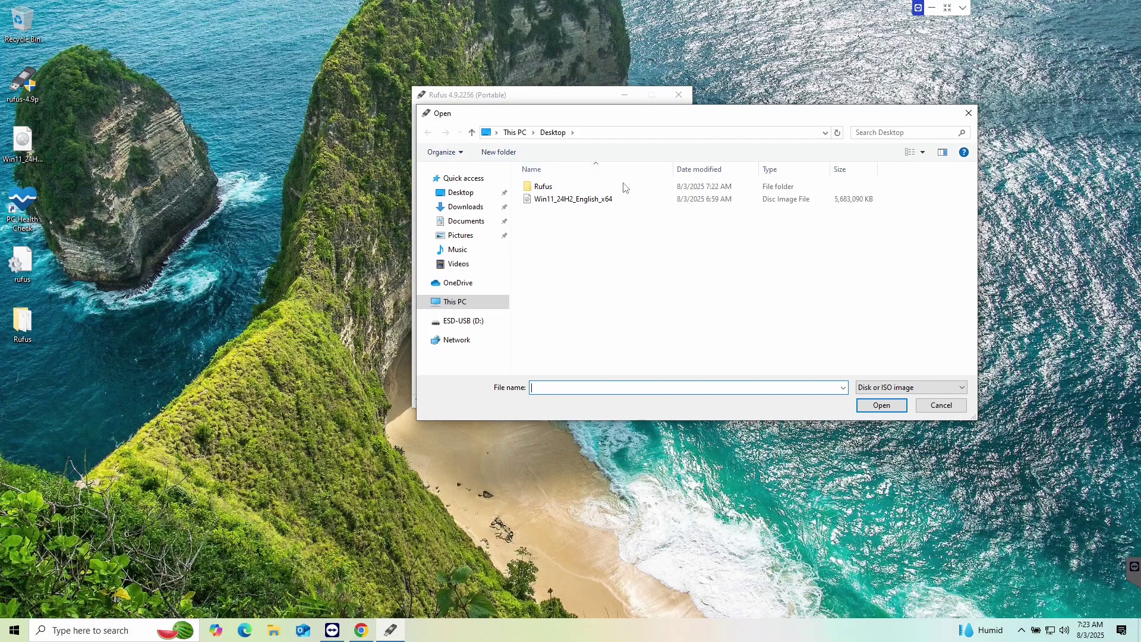
click(569, 203)
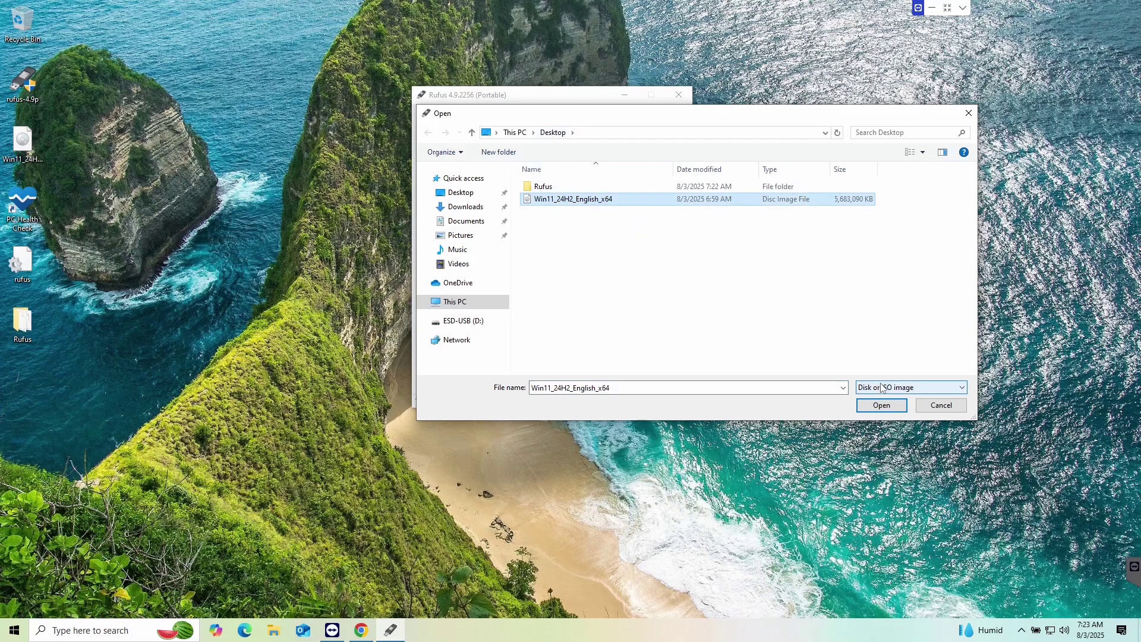
click(882, 406)
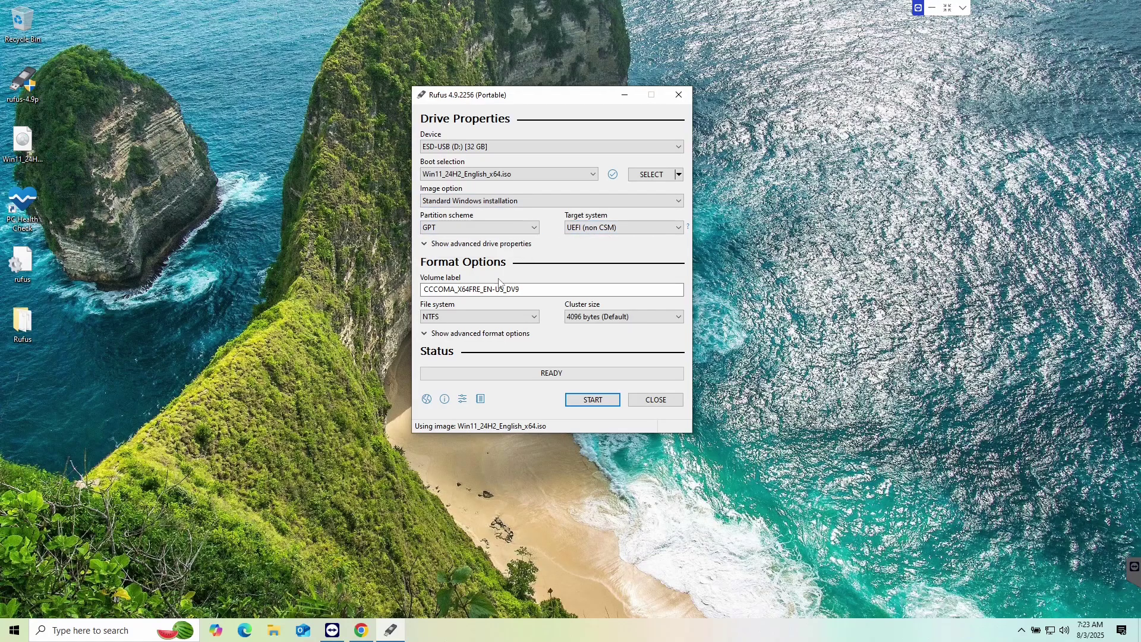
- Set the volume label to Win11 and write the USB drive with BitLocker automatic device encryption also disabled, closing Rufus when it finishes
drag(523, 290, 369, 290)
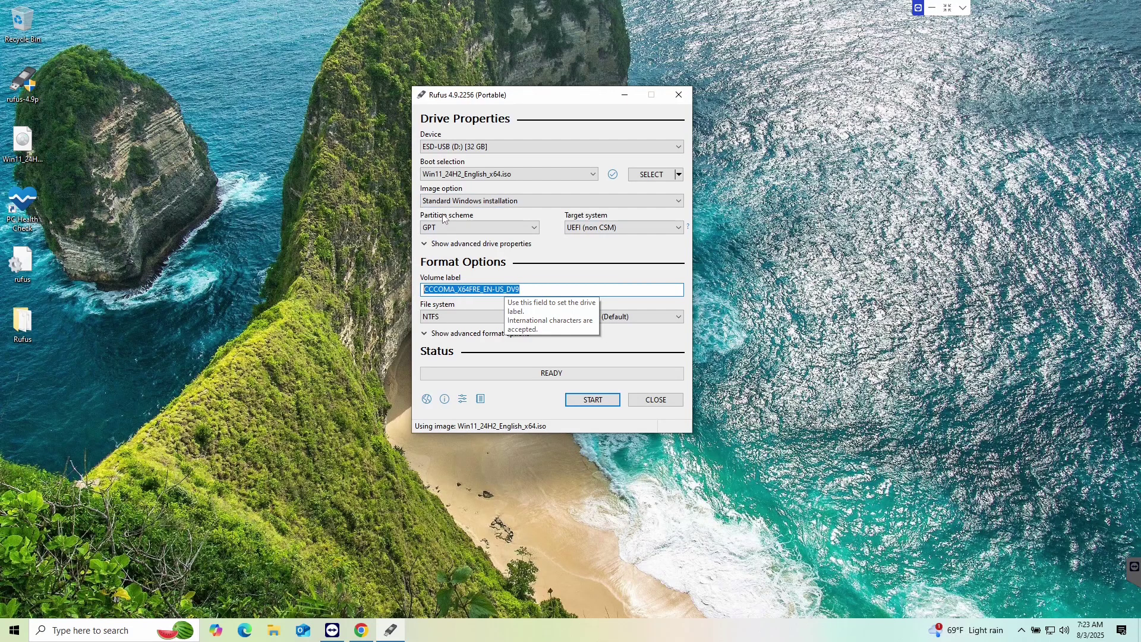
text(Win11)
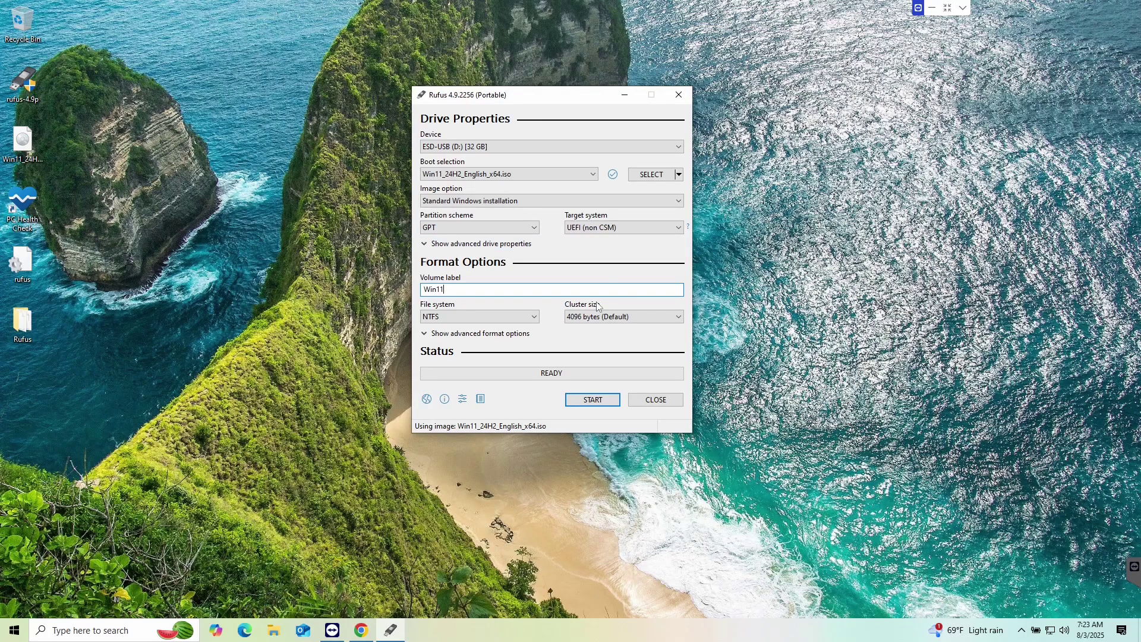
click(589, 400)
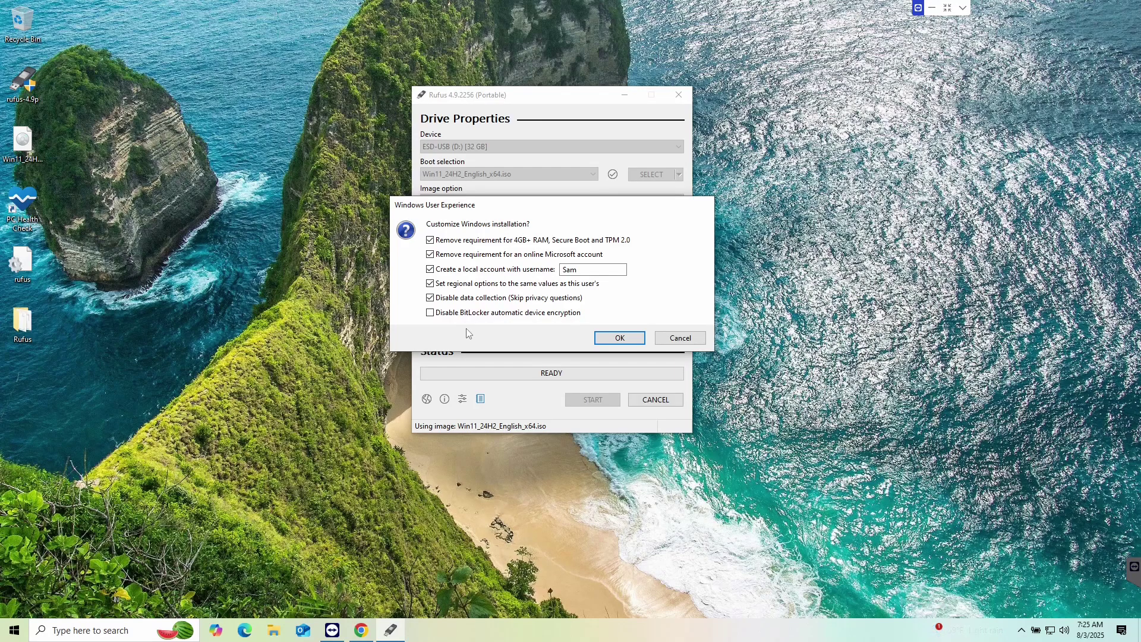
click(431, 313)
click(619, 338)
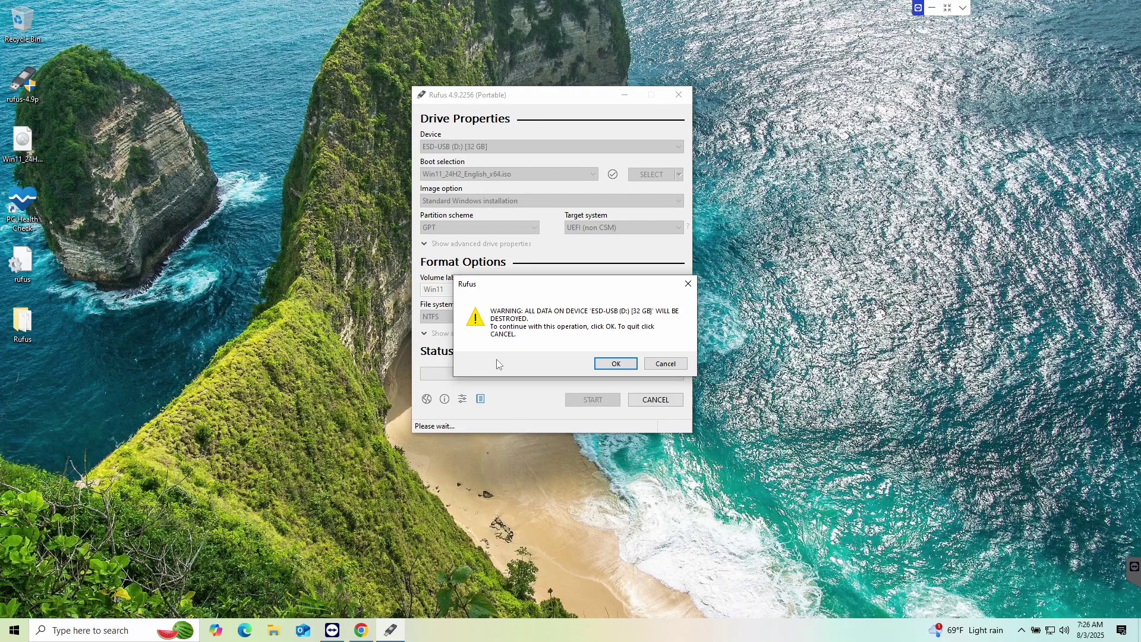
click(604, 366)
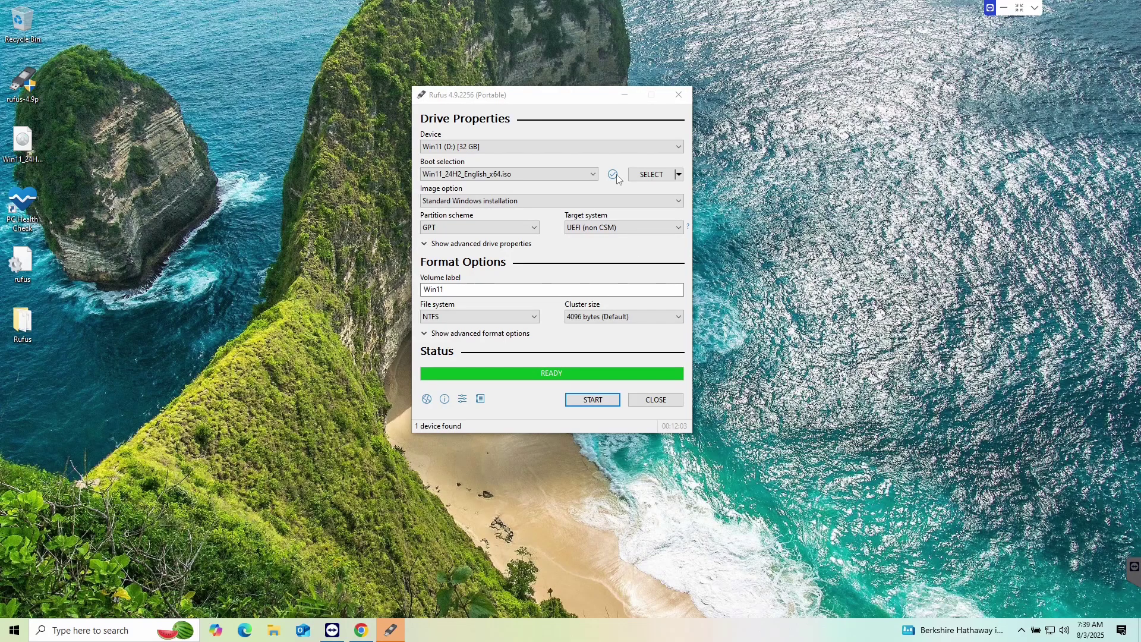
click(656, 400)
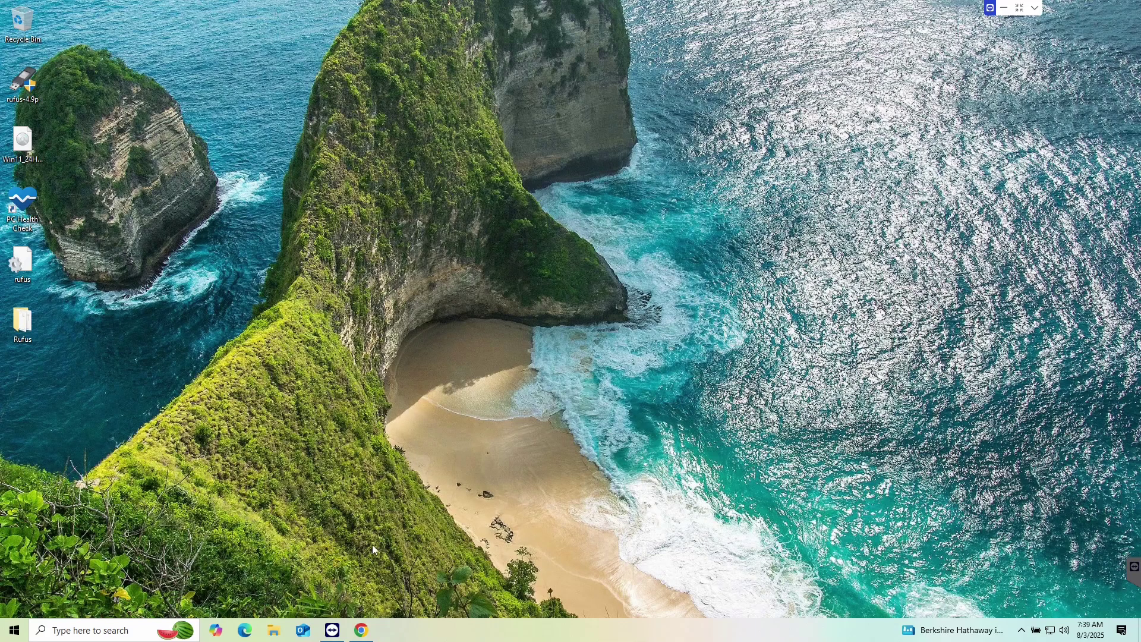
- Run setup from the Win11 (D:) drive with administrator permission and close File Explorer
click(273, 631)
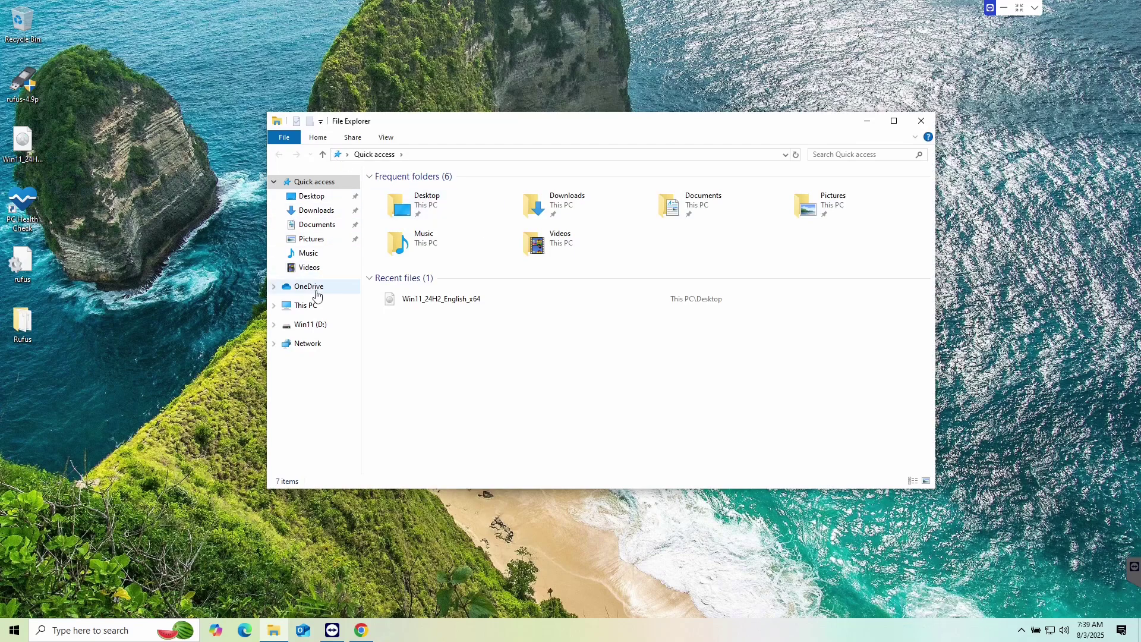
click(310, 325)
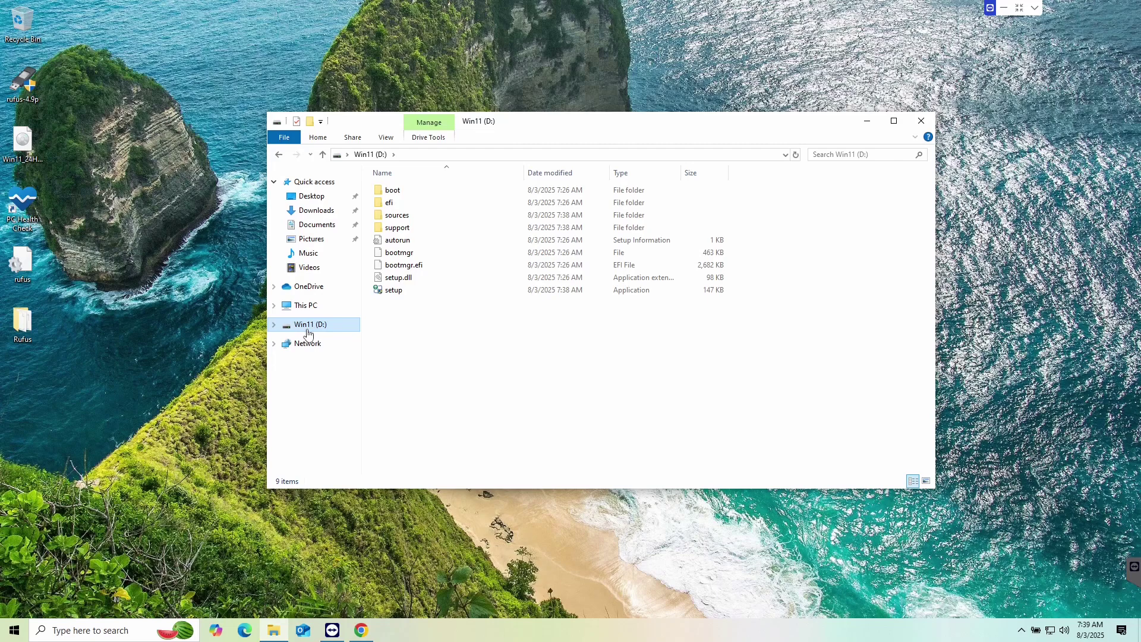
double_click(394, 290)
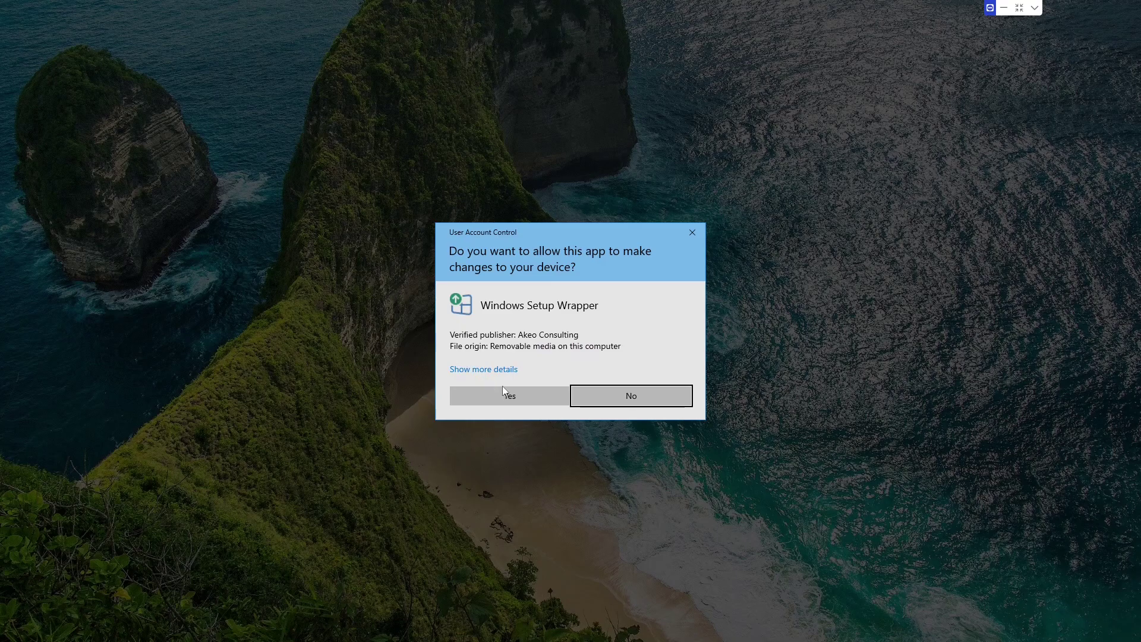
click(504, 393)
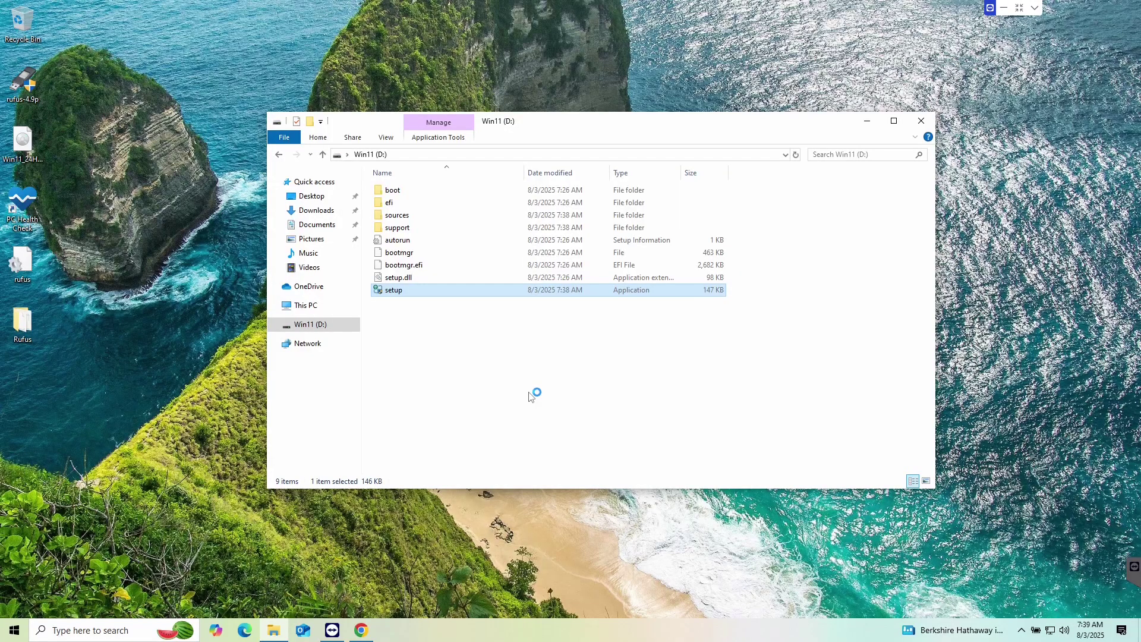
click(922, 121)
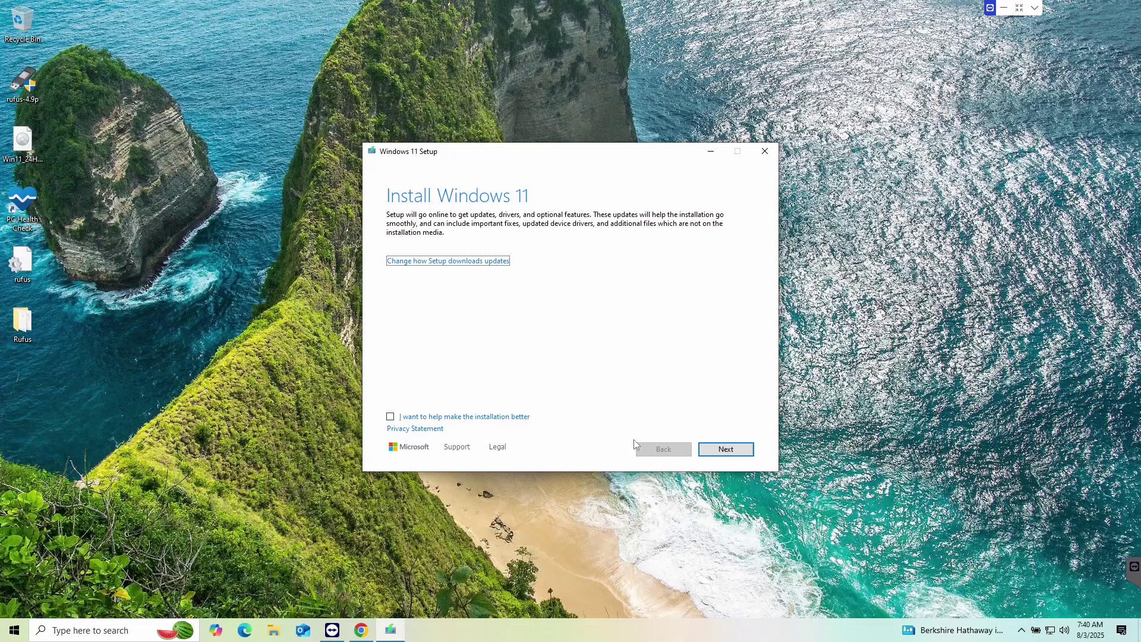
- Install Windows 11 Home keeping personal files and apps, accepting the license terms and the minimum system requirements notice
click(748, 450)
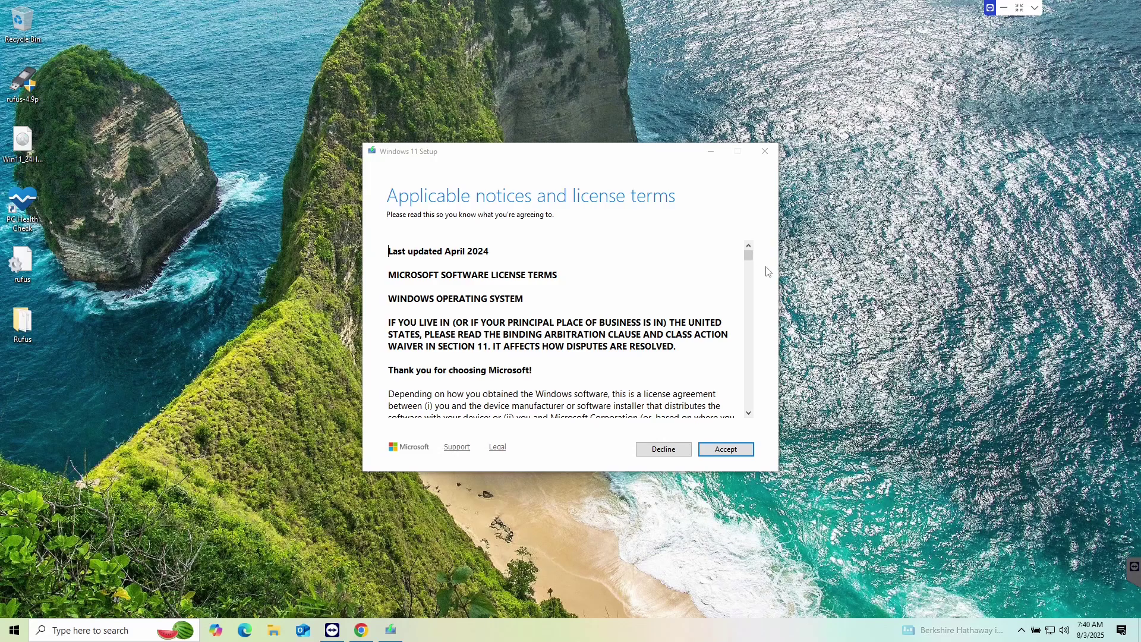
drag(750, 257, 752, 416)
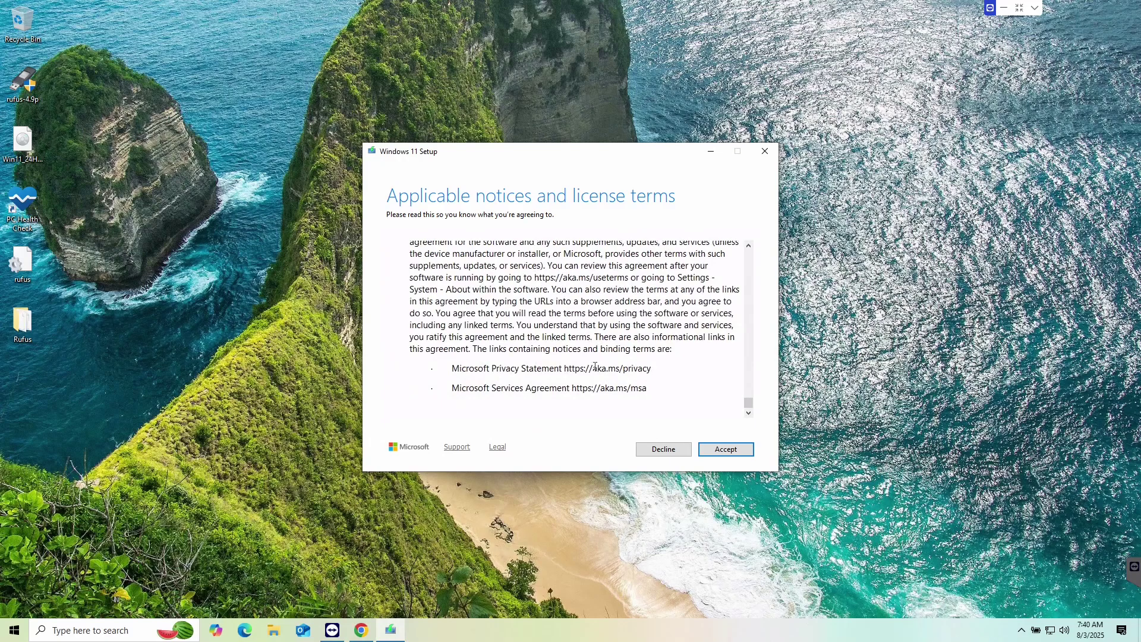
click(727, 449)
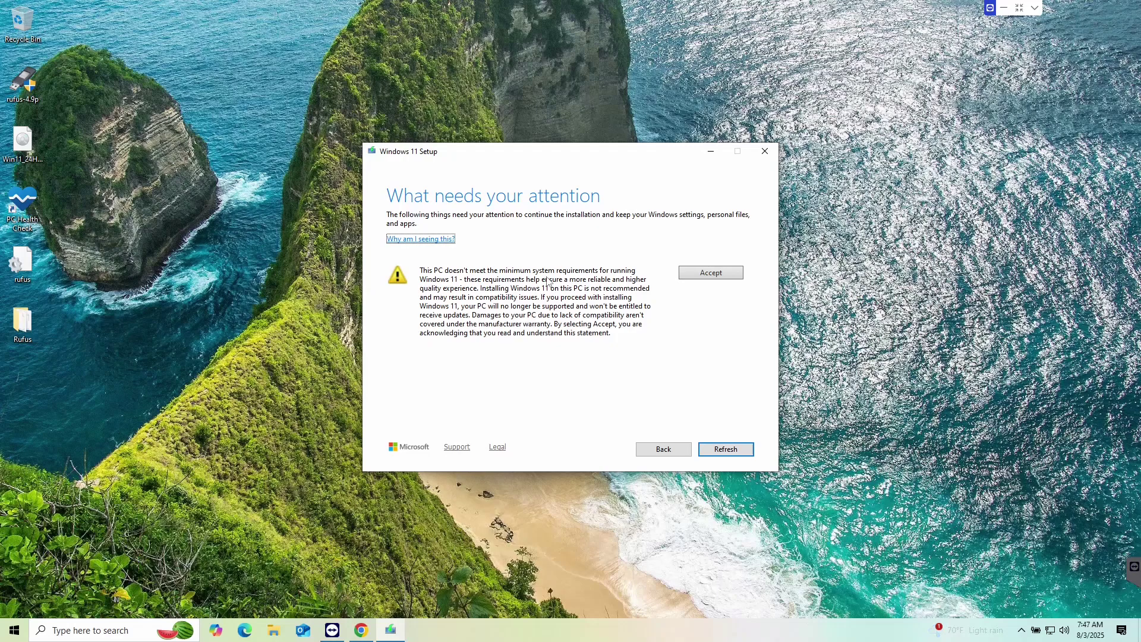
click(707, 273)
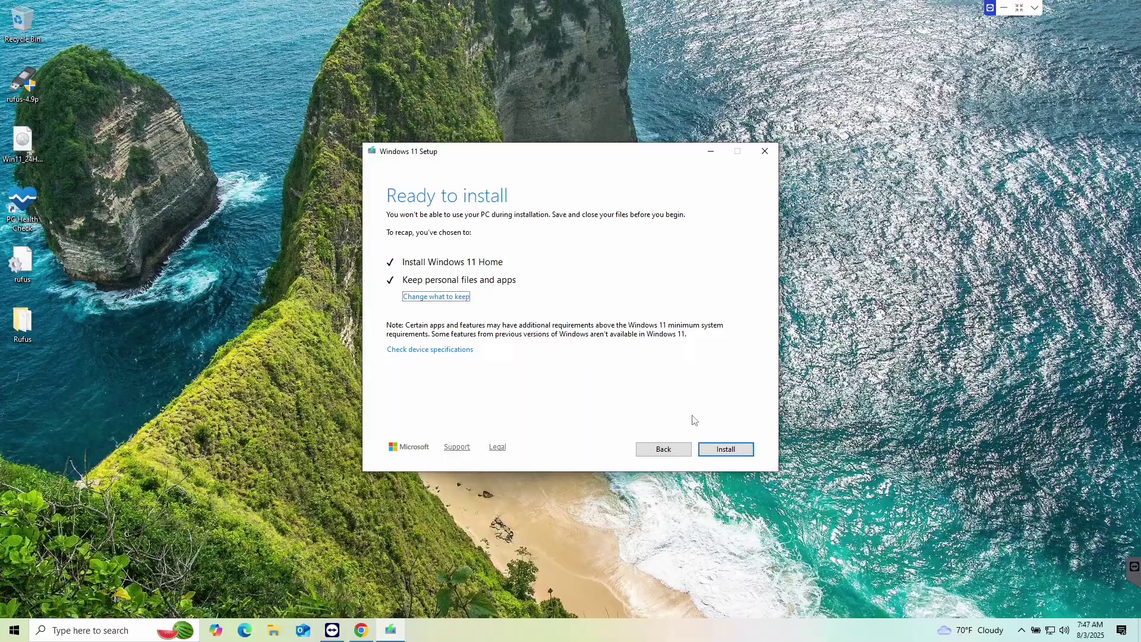
click(725, 450)
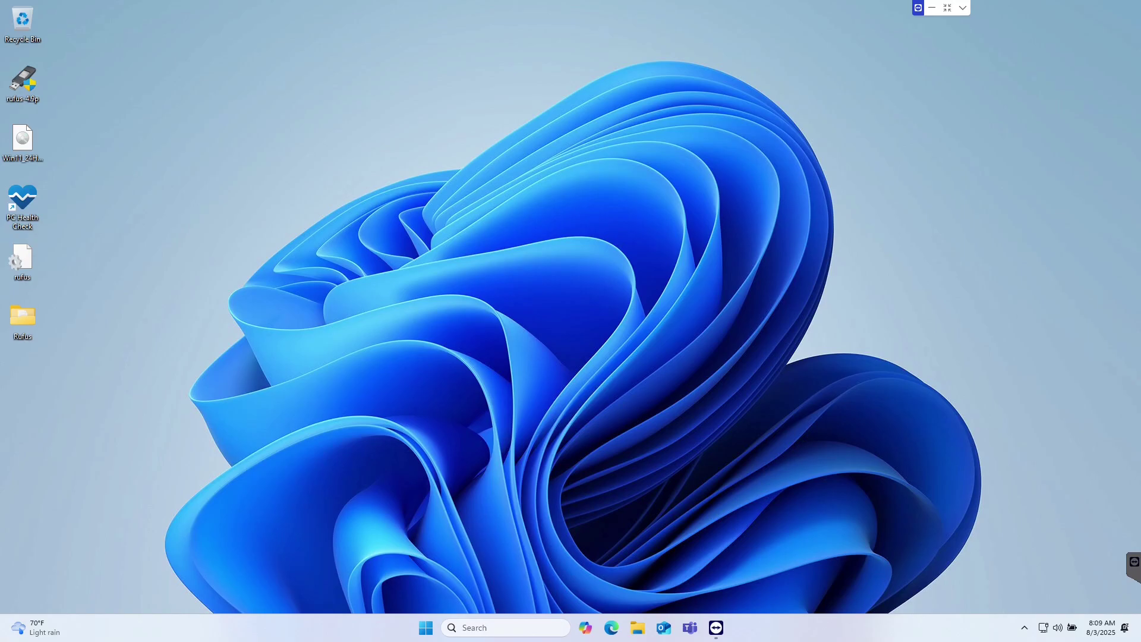
- Search Windows for "updates" and run a check for updates in Windows Update
click(498, 629)
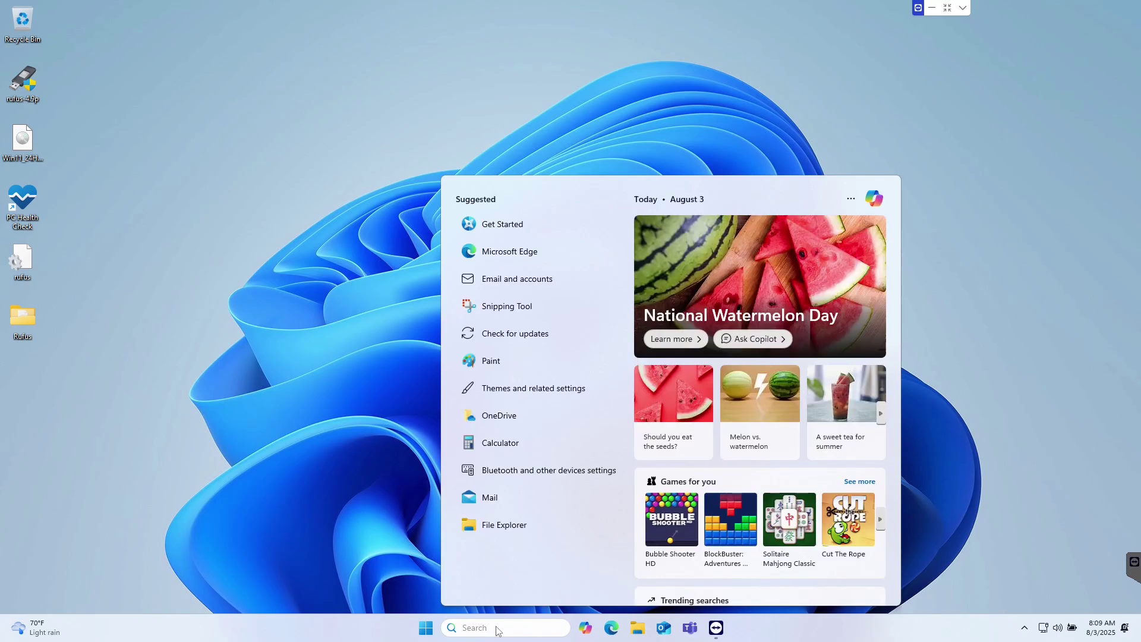
text(updates)
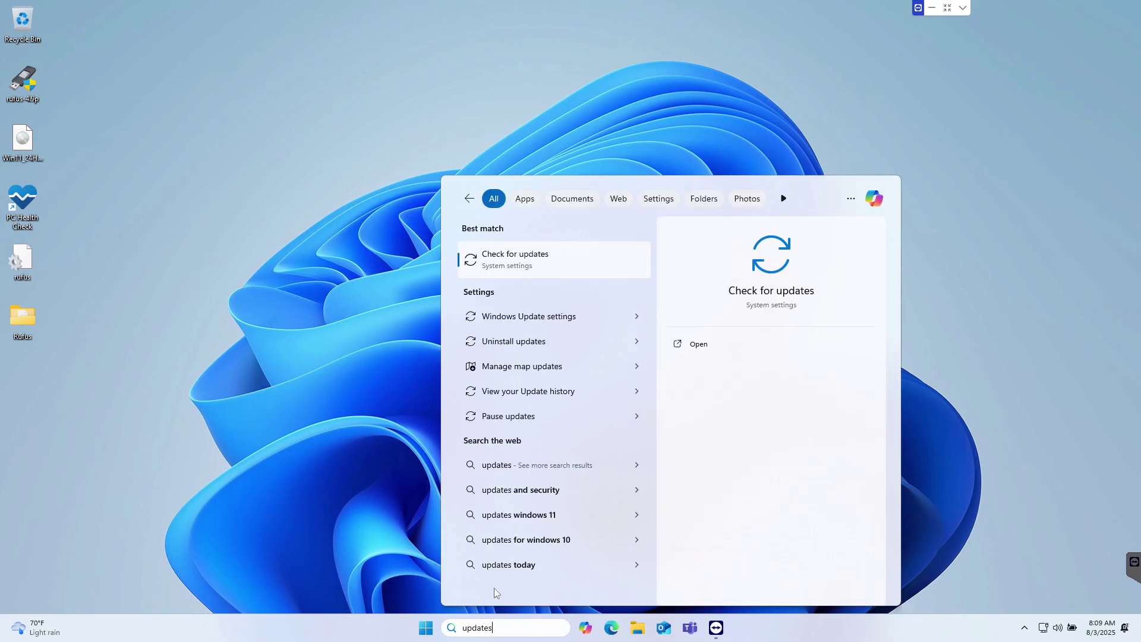
click(525, 261)
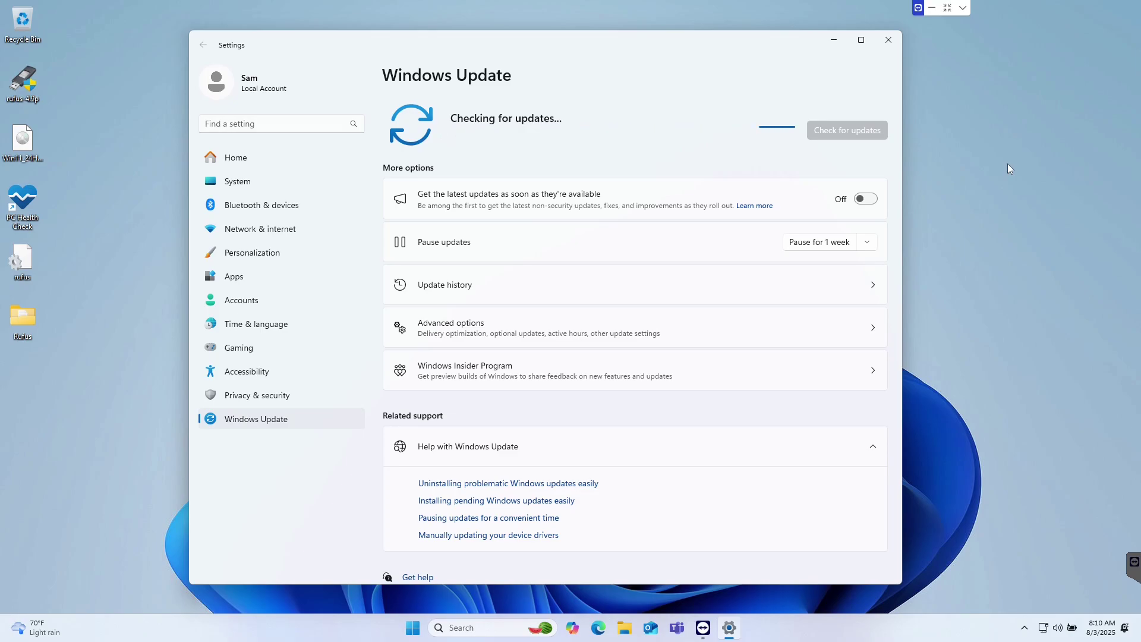
- Open Settings through a Windows search for "settings", search it for "recovery" and open the Go back to Windows 10 option
click(472, 628)
text(setti)
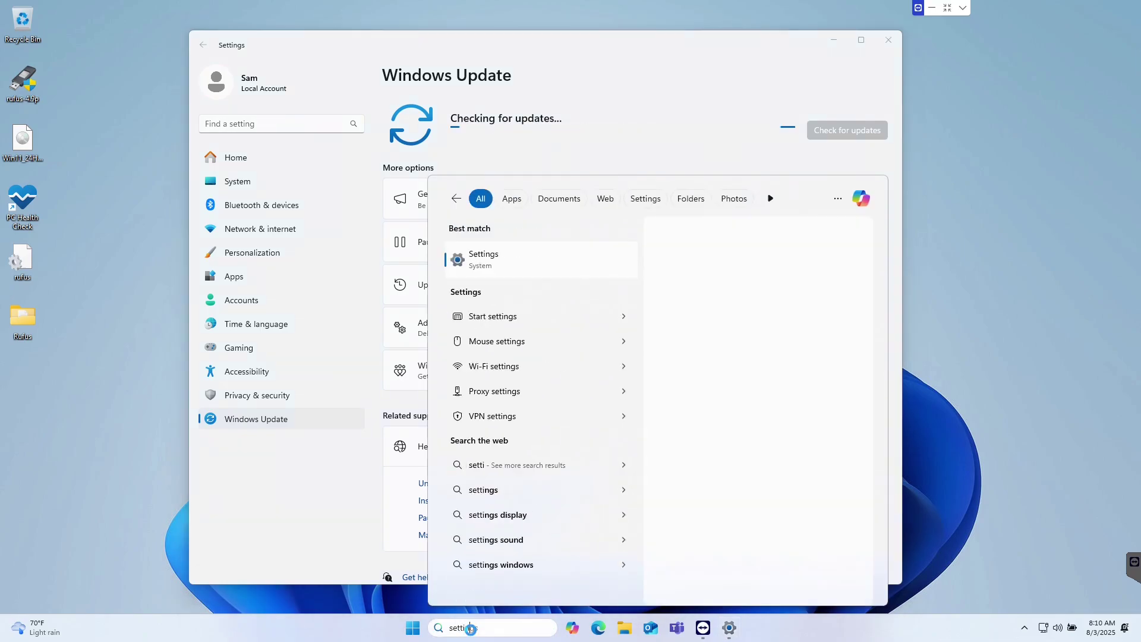
text(ngs)
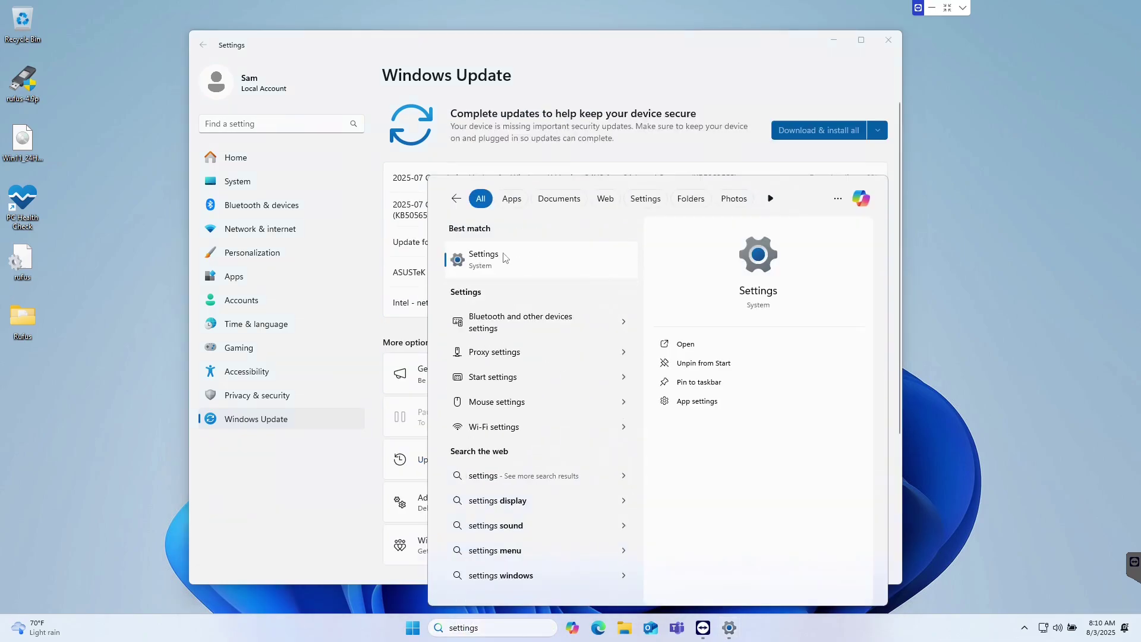
click(504, 257)
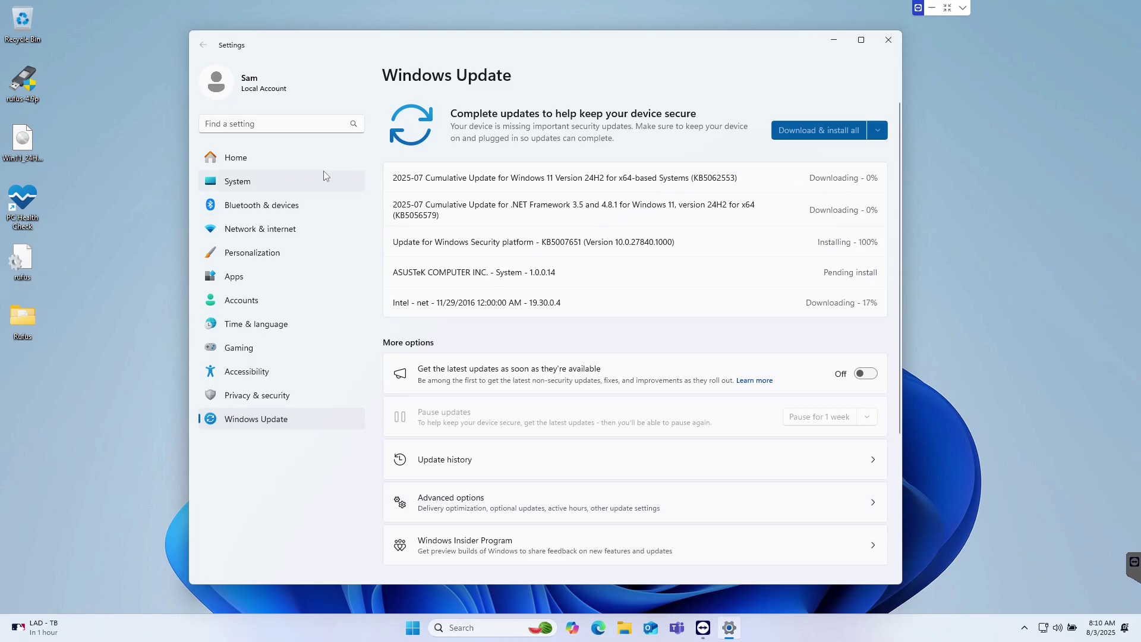
click(281, 125)
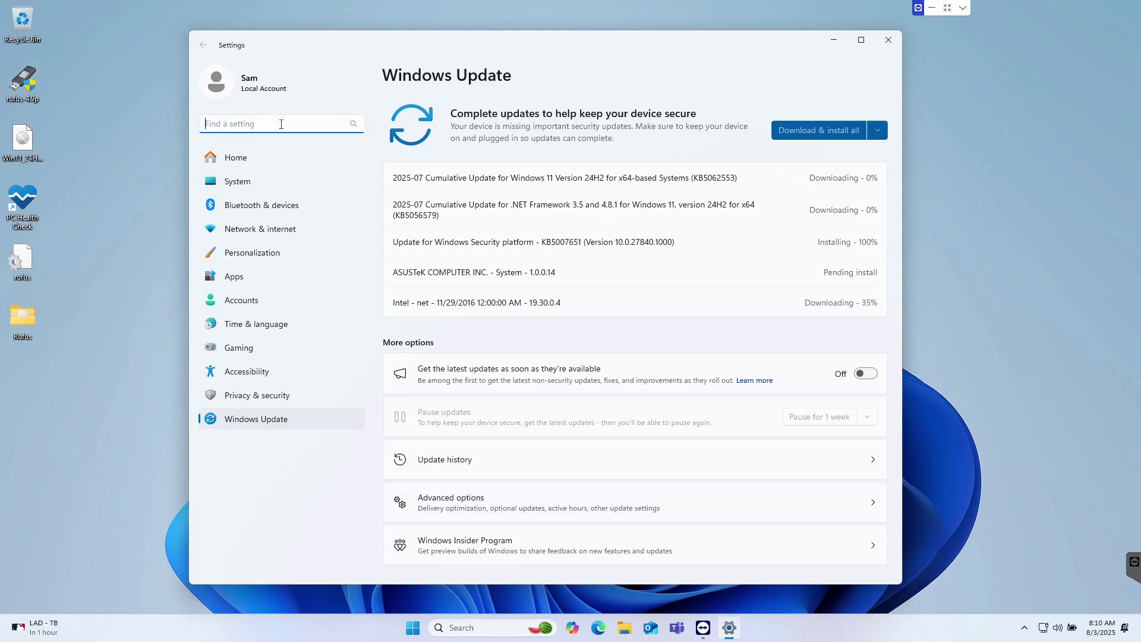
text(rec)
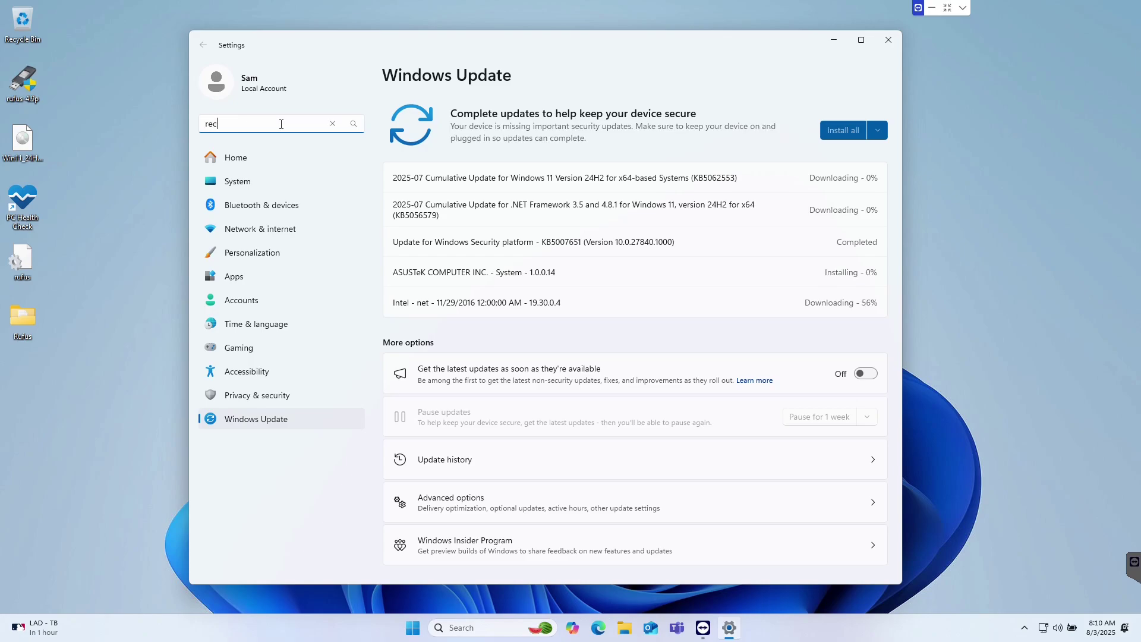
text(overy)
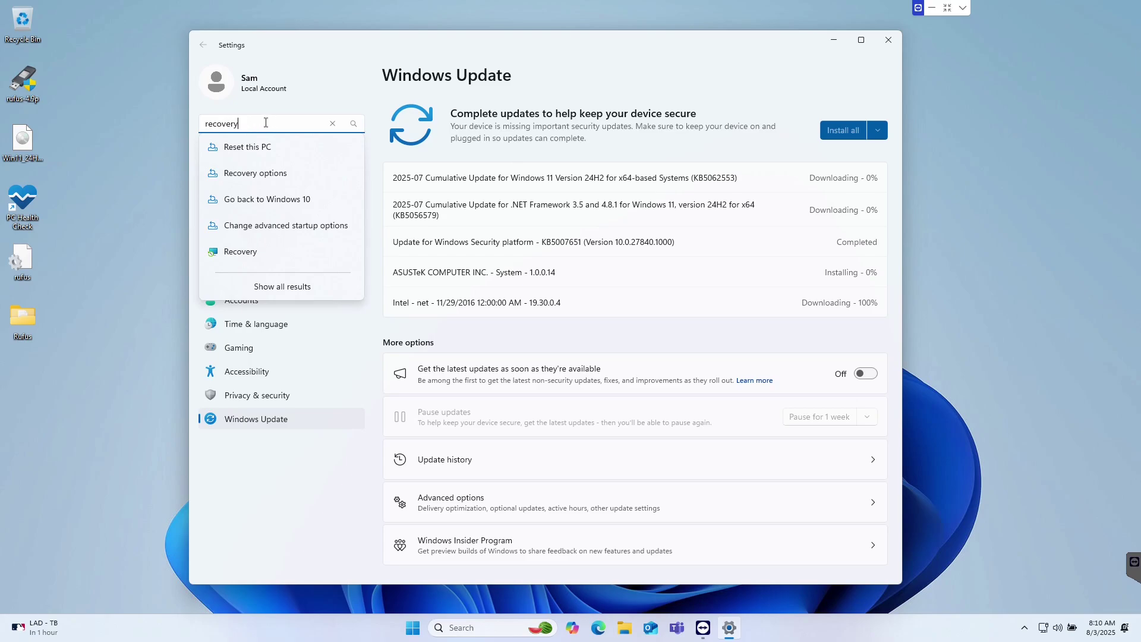
click(280, 201)
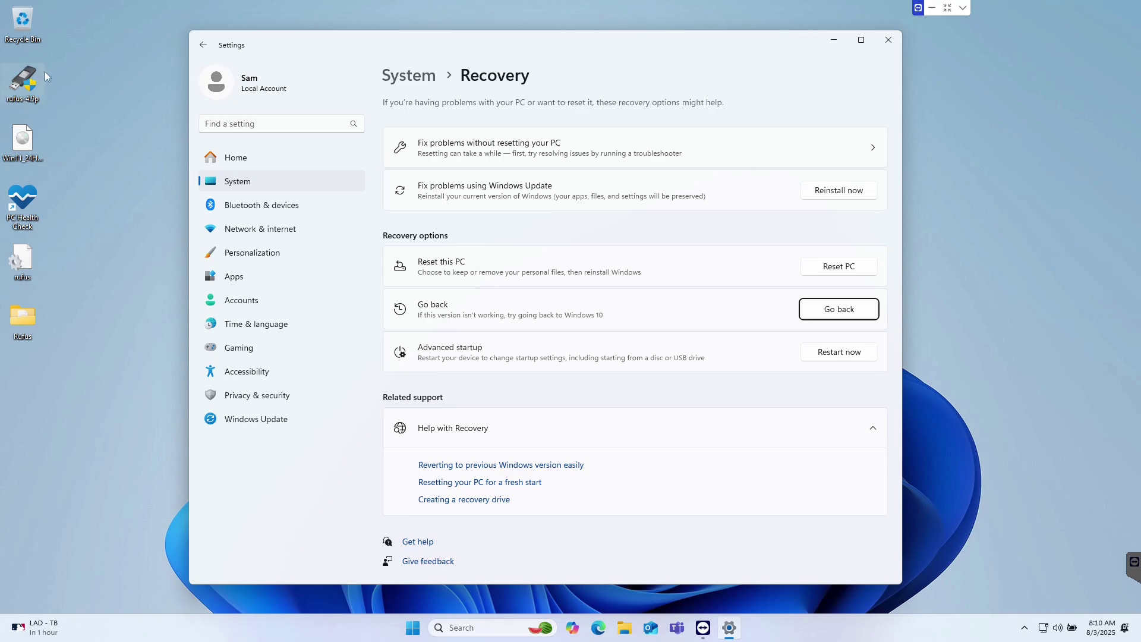
- Check the desktop items from rufus-4.9p to the Rufus folder by selecting them, and return to Windows Update to view the update progress
drag(70, 68, 16, 341)
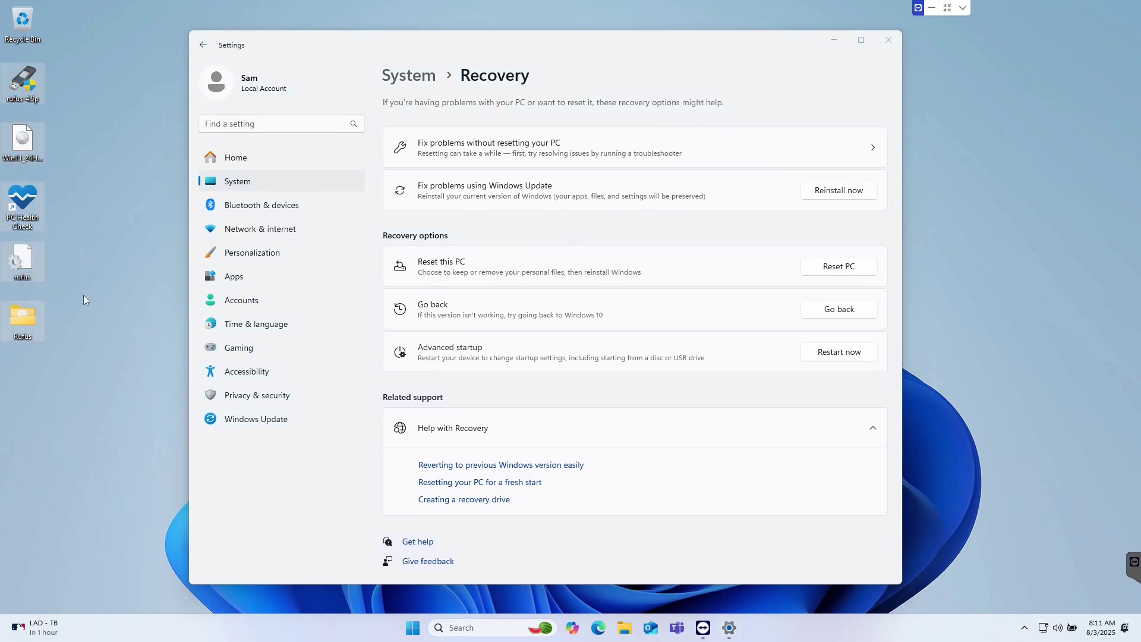
click(103, 263)
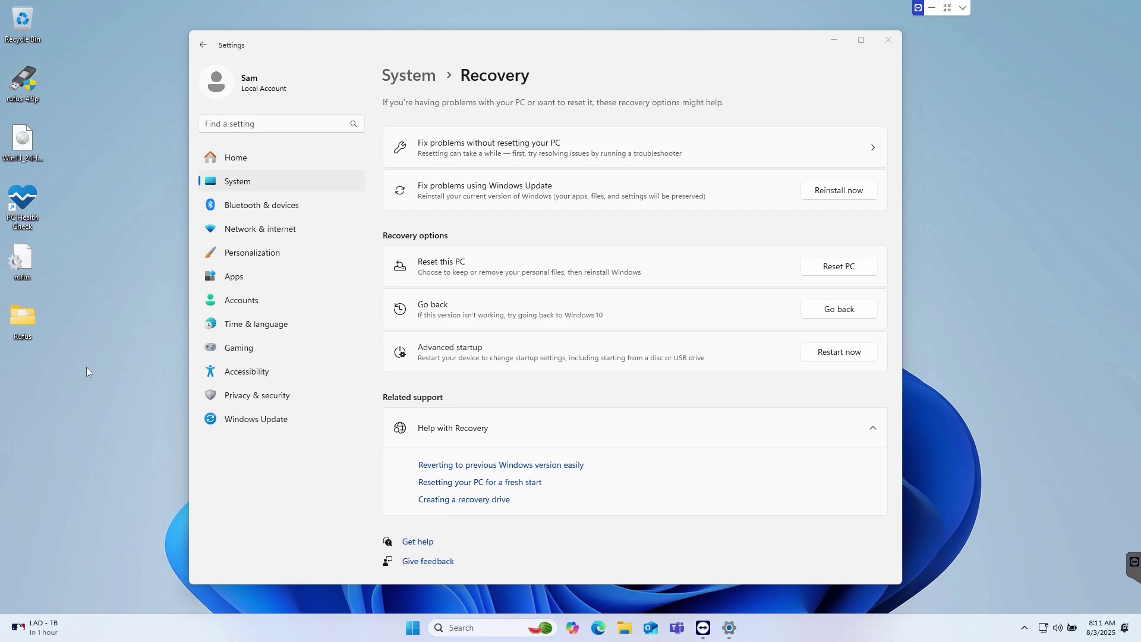
drag(76, 390, 16, 70)
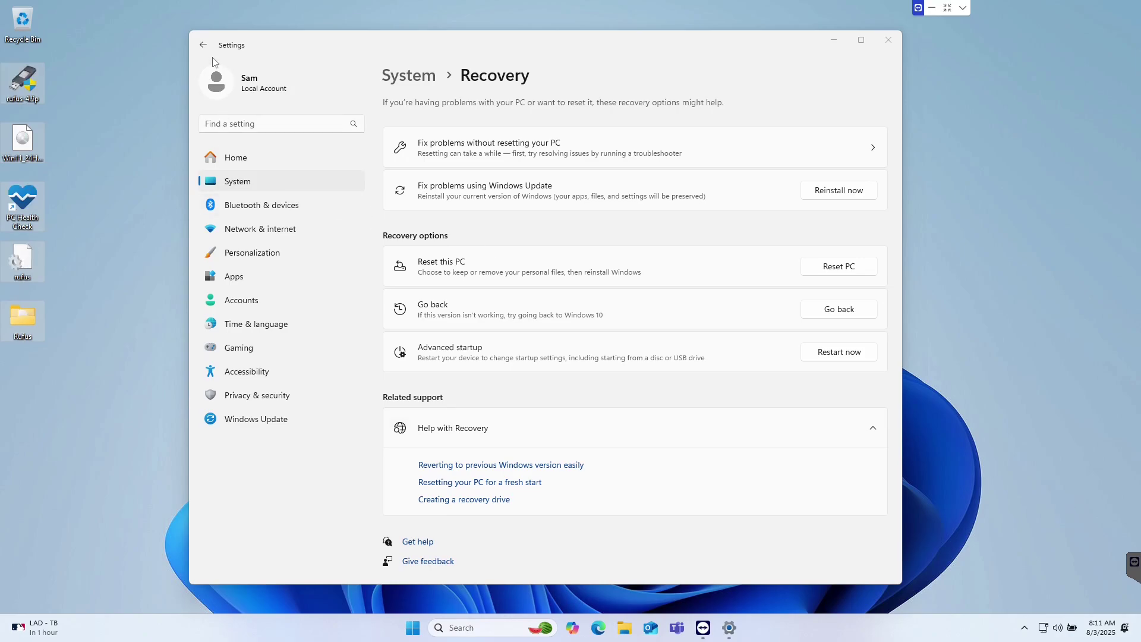
click(256, 418)
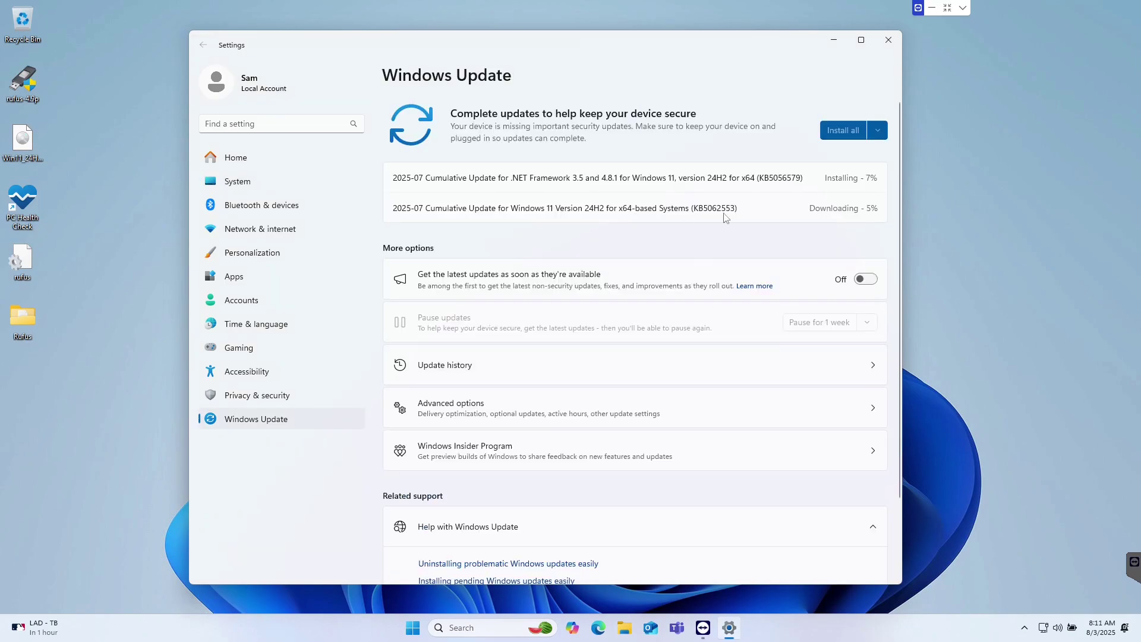